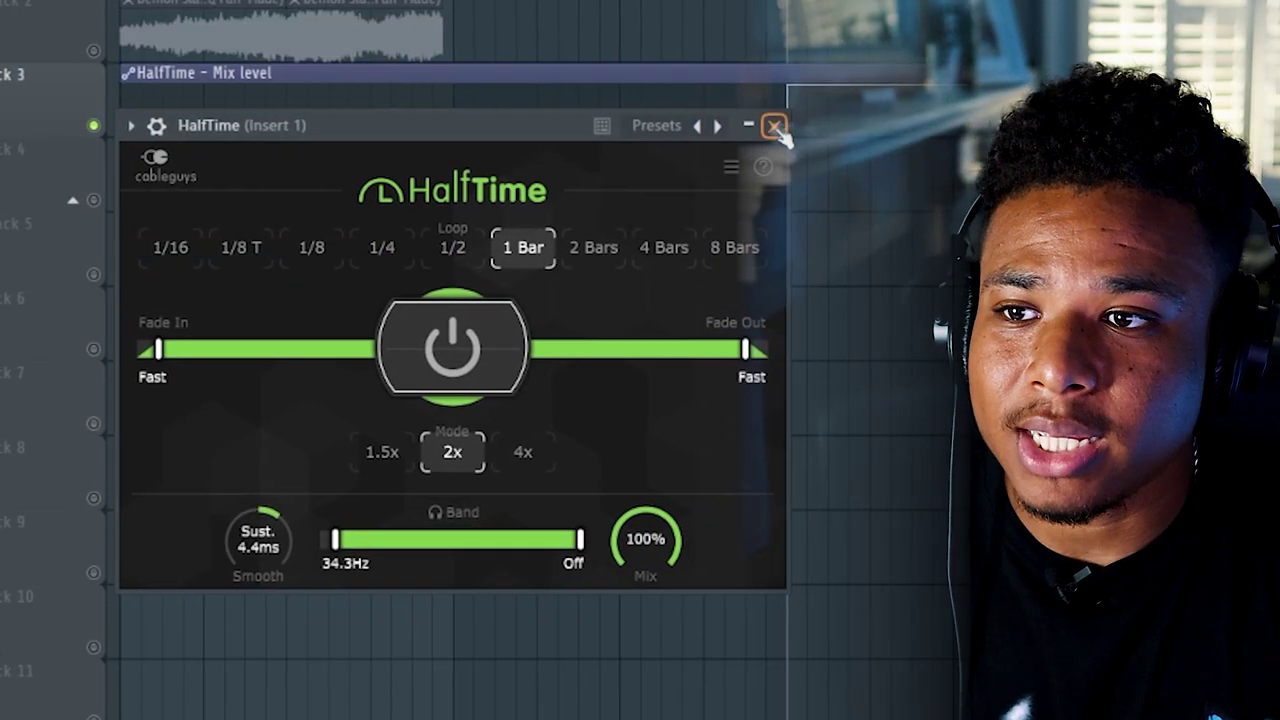
Close the HalfTime plugin and cut the low end of Insert 1 with band 1 of Fruity parametric EQ 2.
{"action": "left_click", "coordinate": [771, 126]}
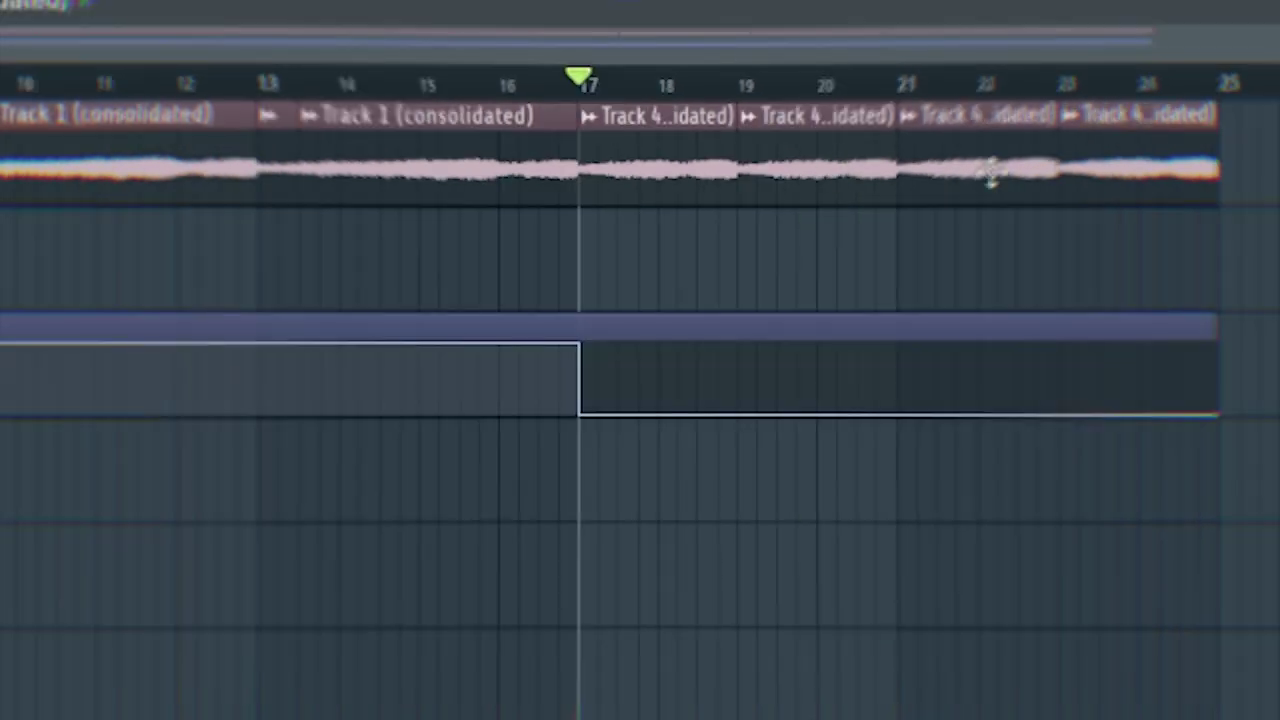
{"action": "scroll", "coordinate": [1000, 195], "scroll_direction": "up", "scroll_amount": 3}
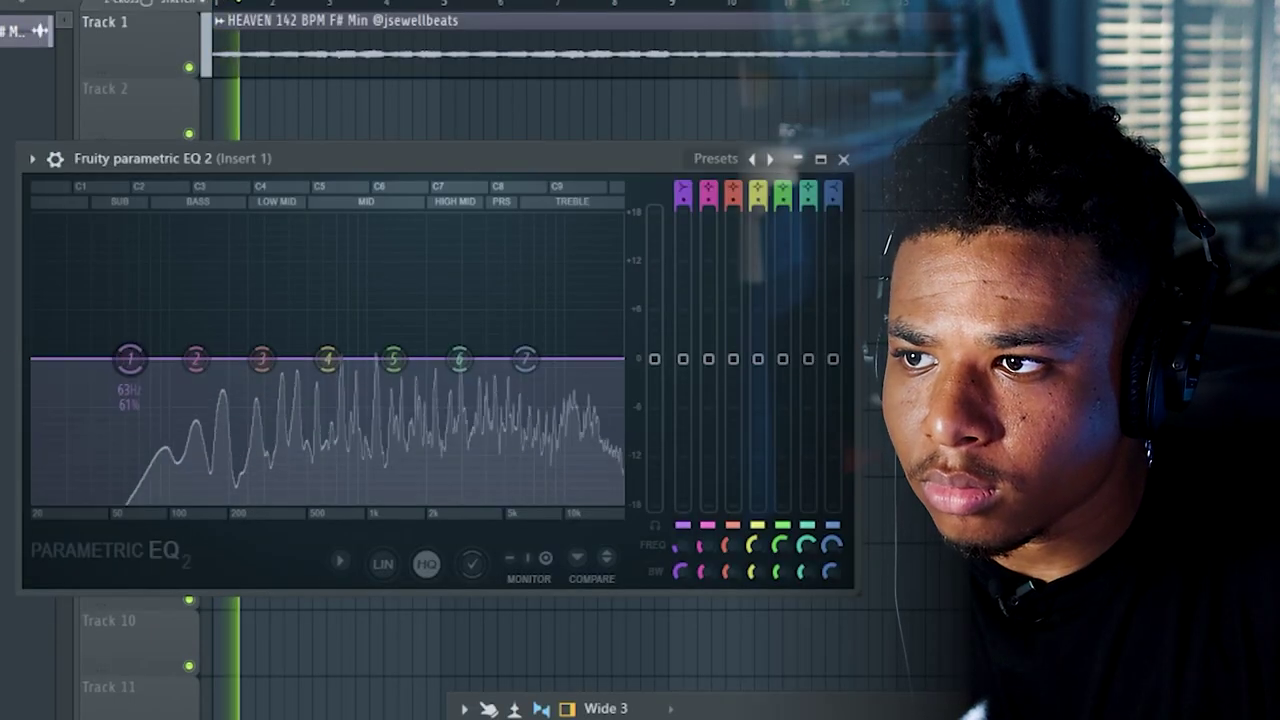
{"action": "left_click_drag", "start_coordinate": [129, 360], "coordinate": [193, 497]}
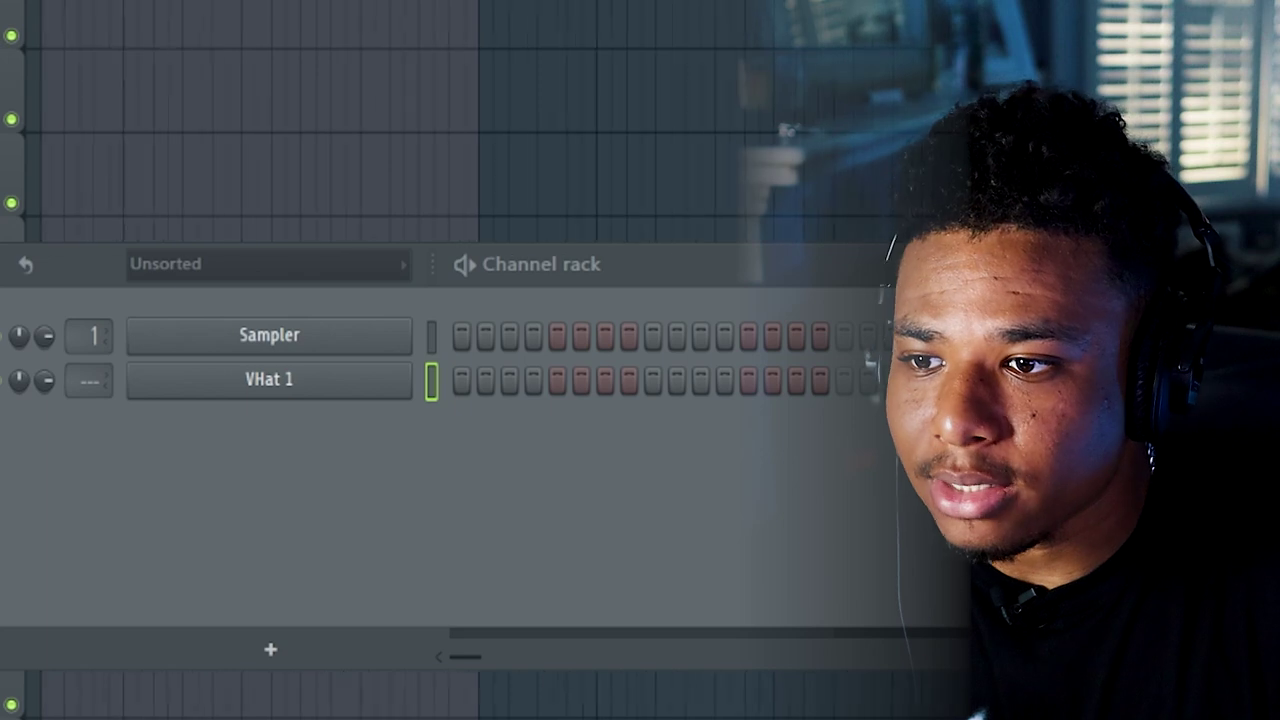
Program the VHat 1 pattern, start Vclap 1 on step 13, and add the Open Hat - Pop Smoke sample to the channel rack.
{"action": "left_click", "coordinate": [463, 383]}
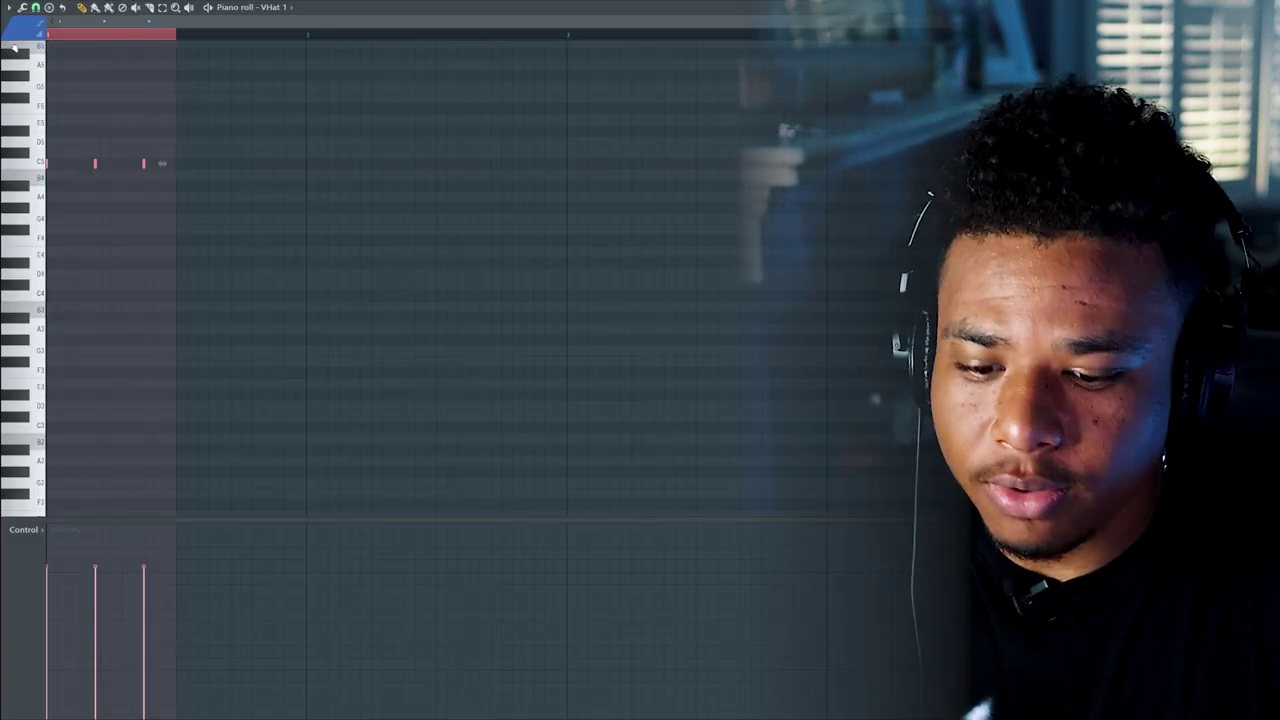
{"action": "key", "text": "space"}
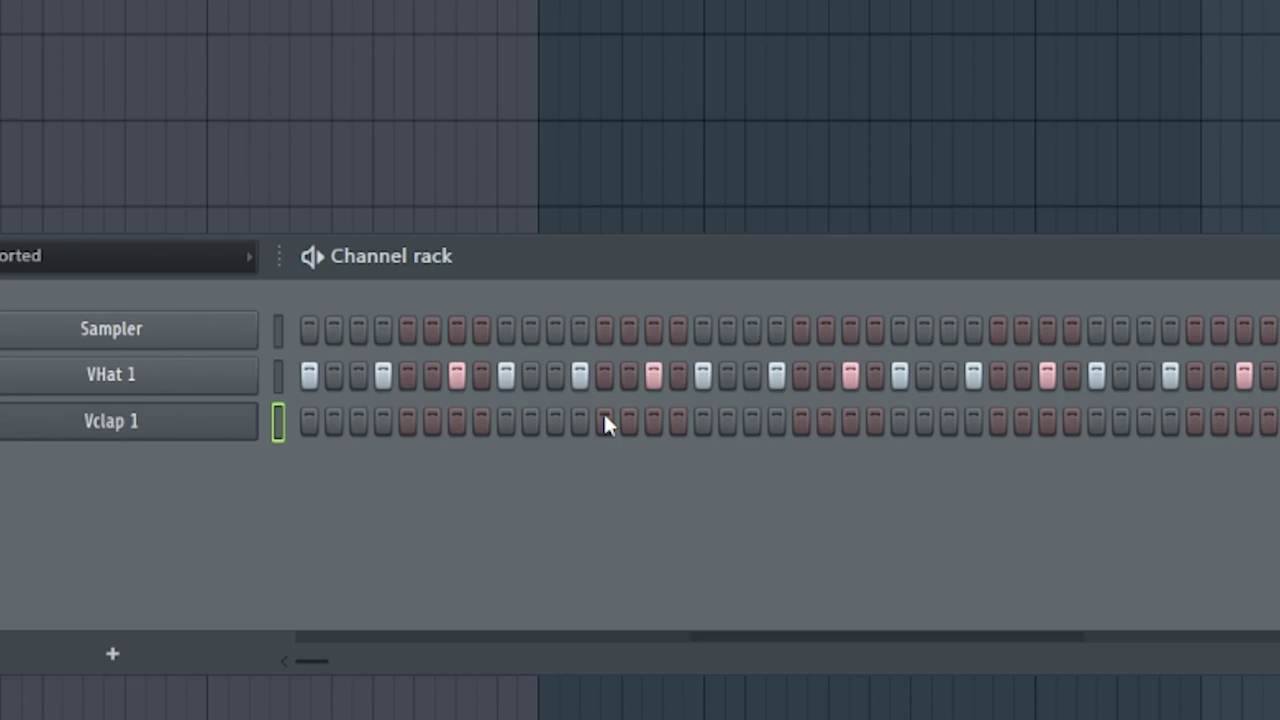
{"action": "left_click", "coordinate": [605, 421]}
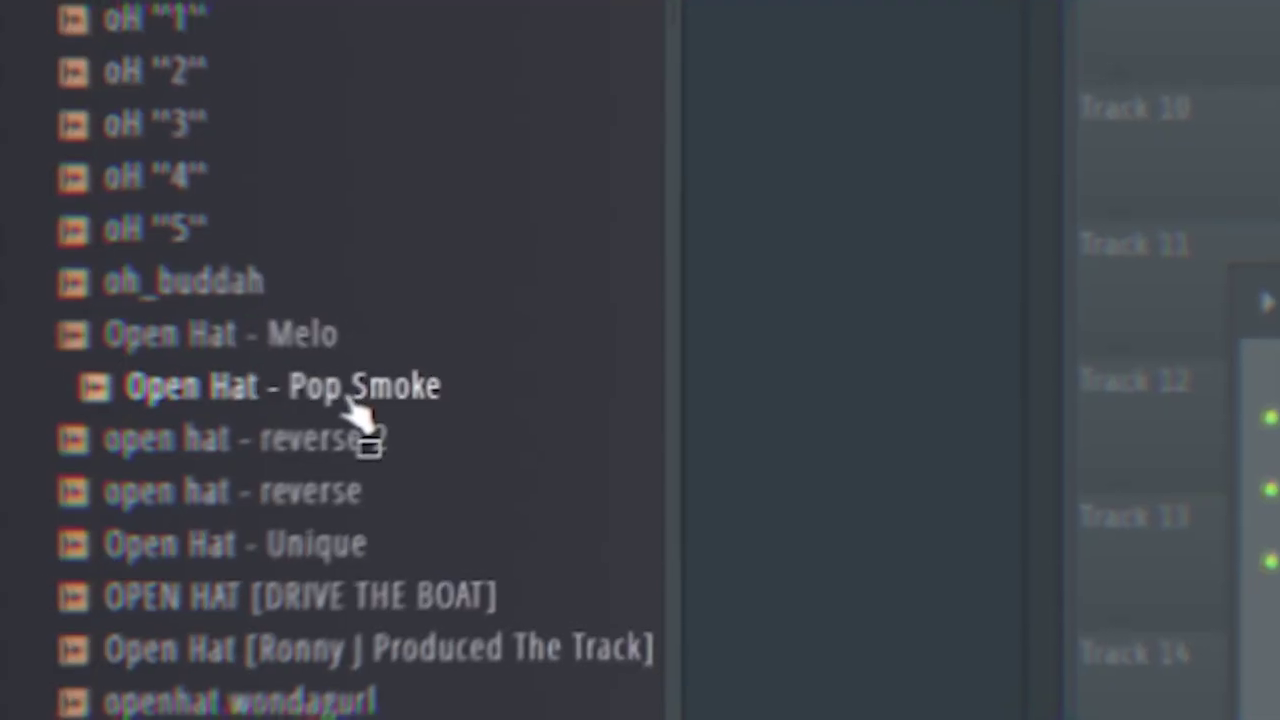
{"action": "left_click_drag", "start_coordinate": [360, 420], "coordinate": [1265, 600]}
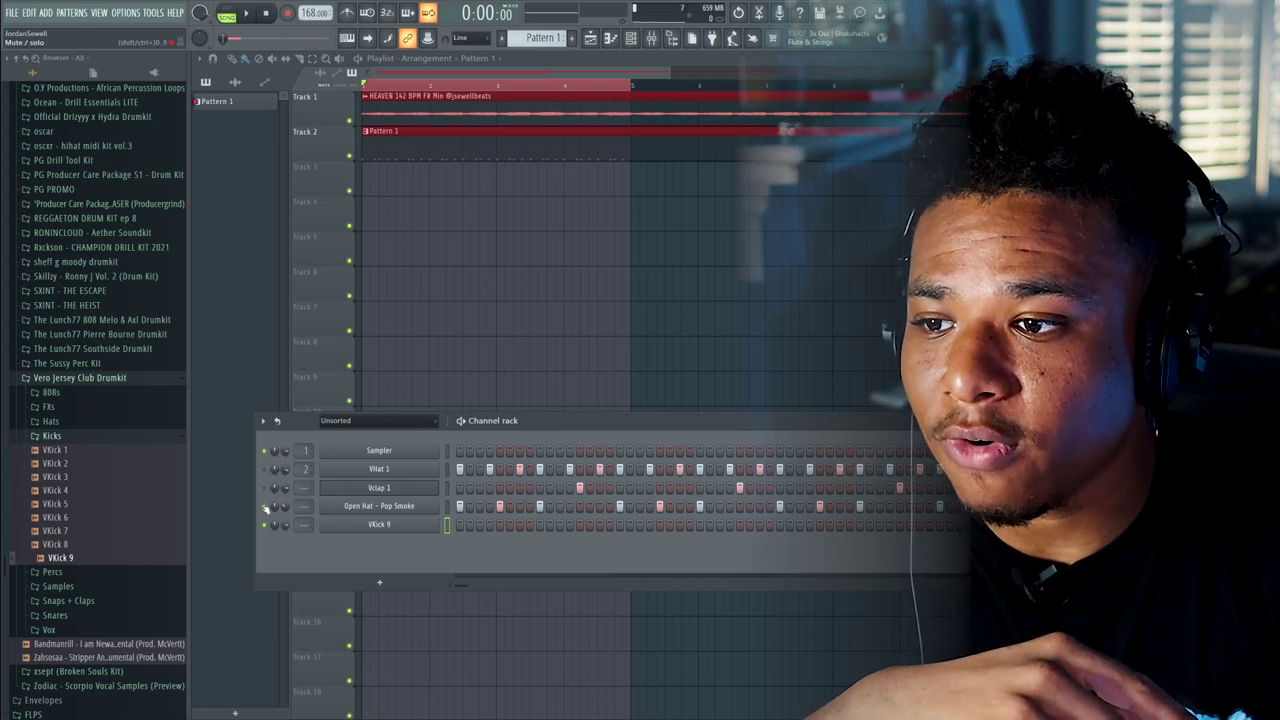
Program VKick 9 hits on steps 1, 5, 9, 12 and 15, and repeat the bar to fill four bars.
{"action": "left_click", "coordinate": [459, 525]}
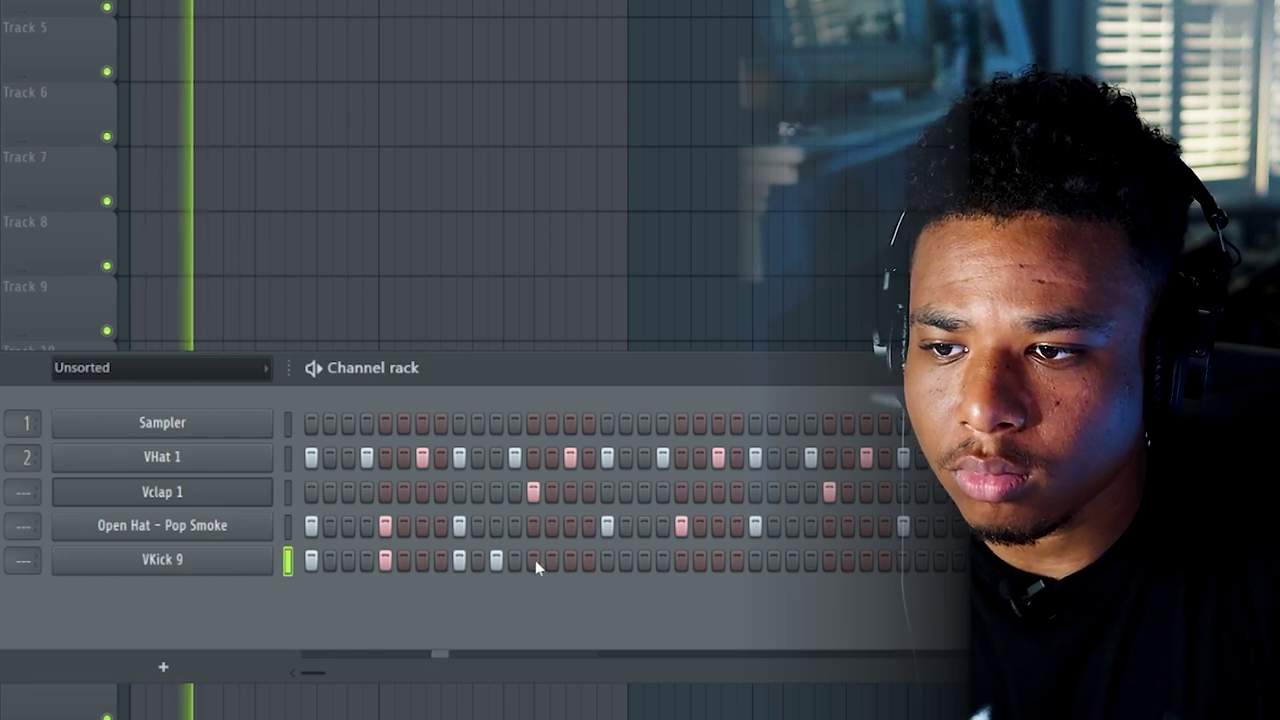
{"action": "left_click", "coordinate": [497, 560]}
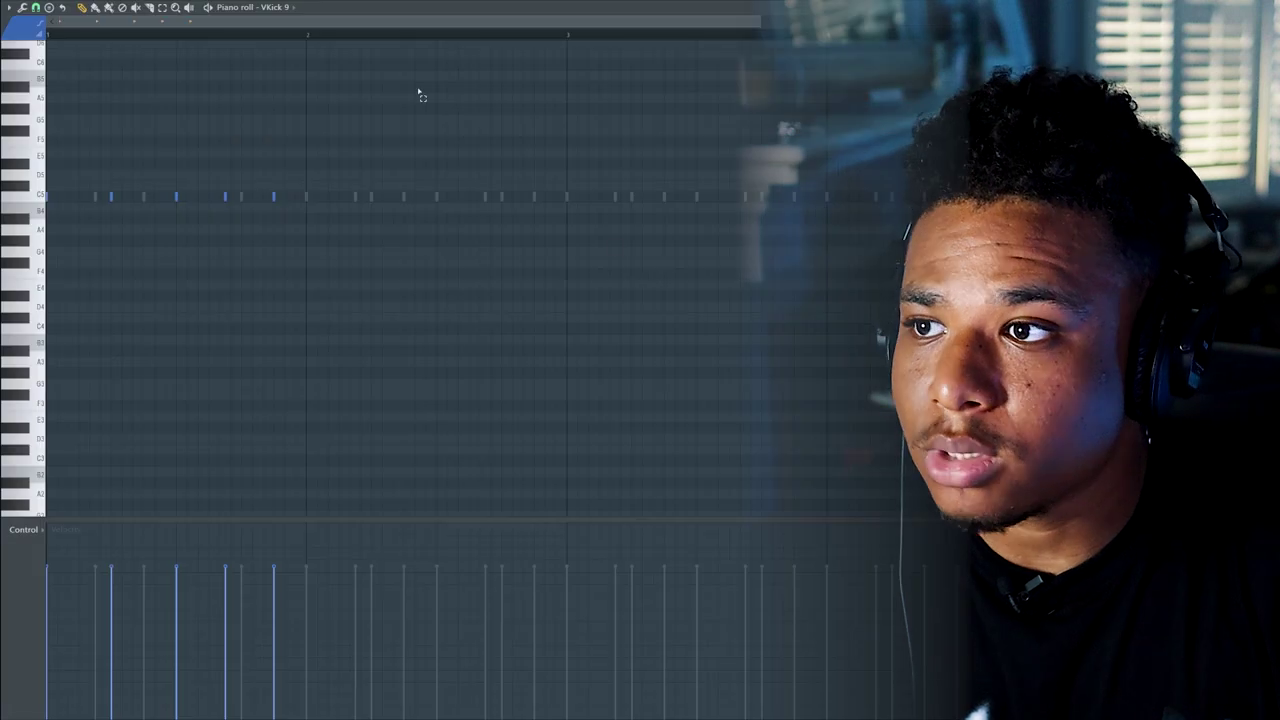
{"action": "key", "text": "ctrl+a"}
{"action": "key", "text": "ctrl+b"}
{"action": "key", "text": "ctrl+b"}
{"action": "key", "text": "ctrl+b"}
{"action": "key", "text": "ctrl+a"}
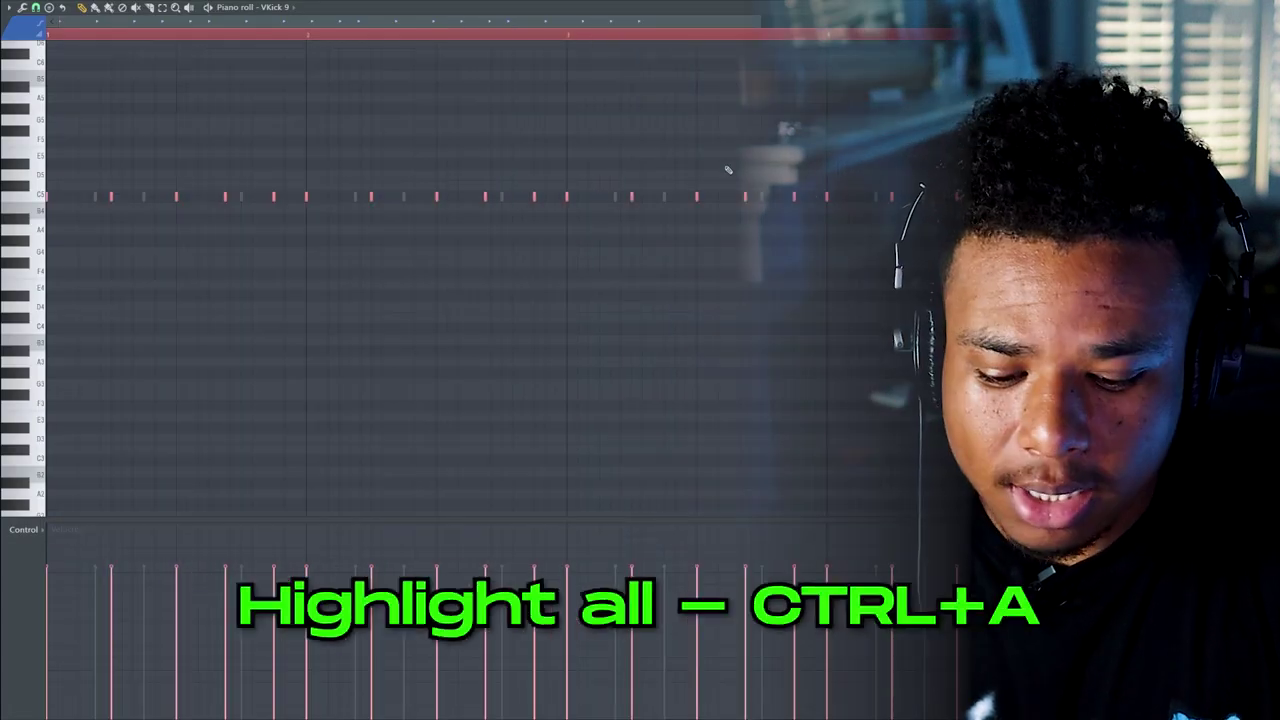
{"action": "scroll", "coordinate": [756, 219], "scroll_direction": "up", "scroll_amount": 3}
{"action": "scroll", "coordinate": [724, 260], "scroll_direction": "up", "scroll_amount": 2}
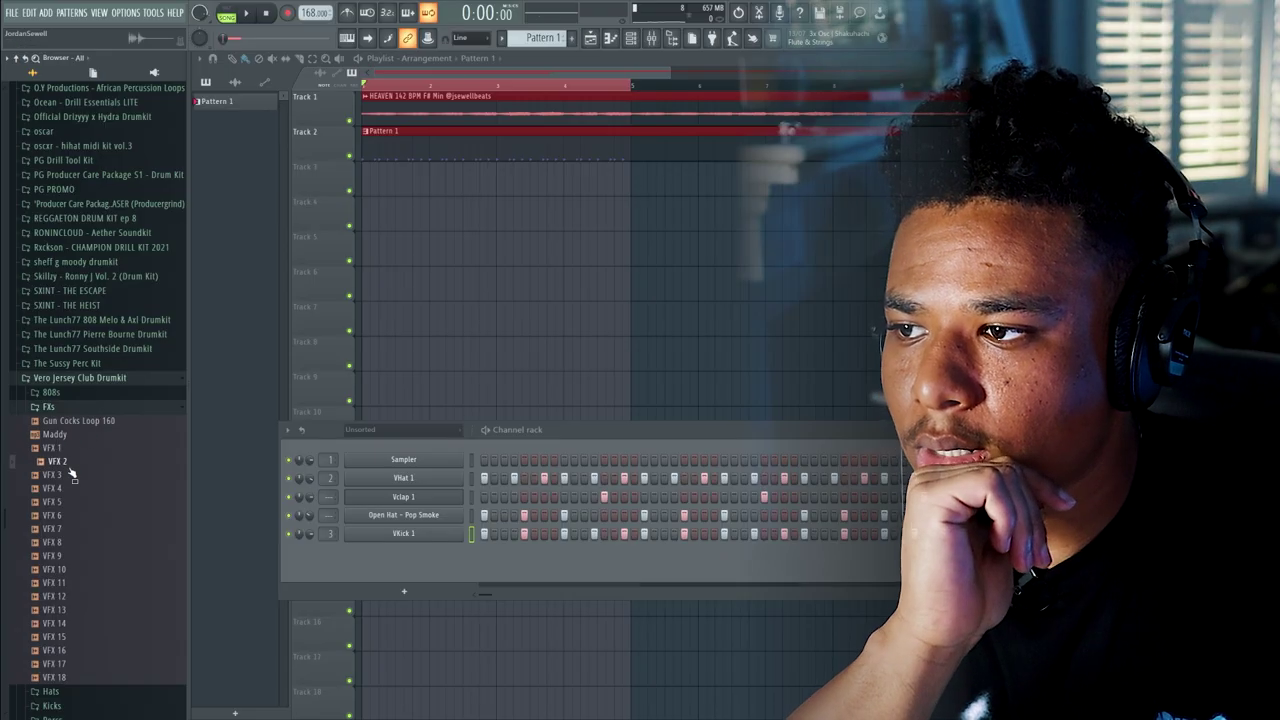
Place Gun Cocks Loop 160 on Track 3 and route it, Vclap 1 and Open Hat - Pop Smoke to mixer tracks 4, 5 and 6.
{"action": "left_click", "coordinate": [78, 677]}
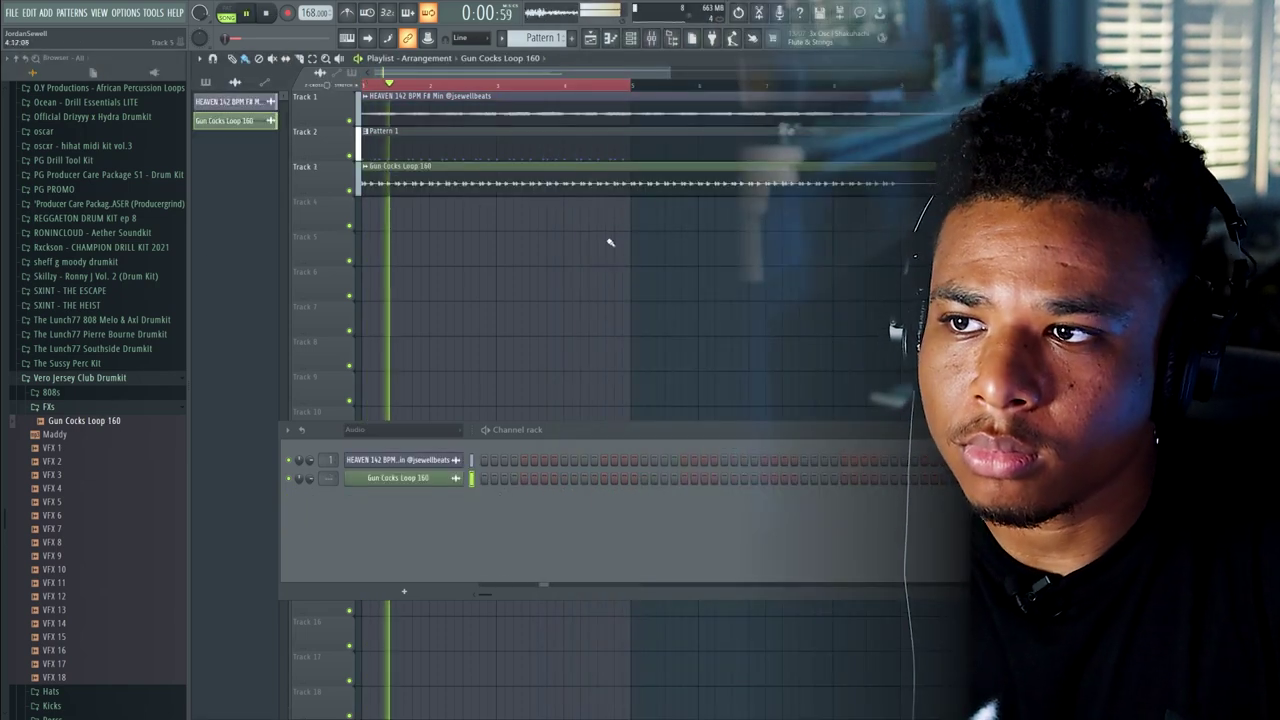
{"action": "double_click", "coordinate": [586, 184]}
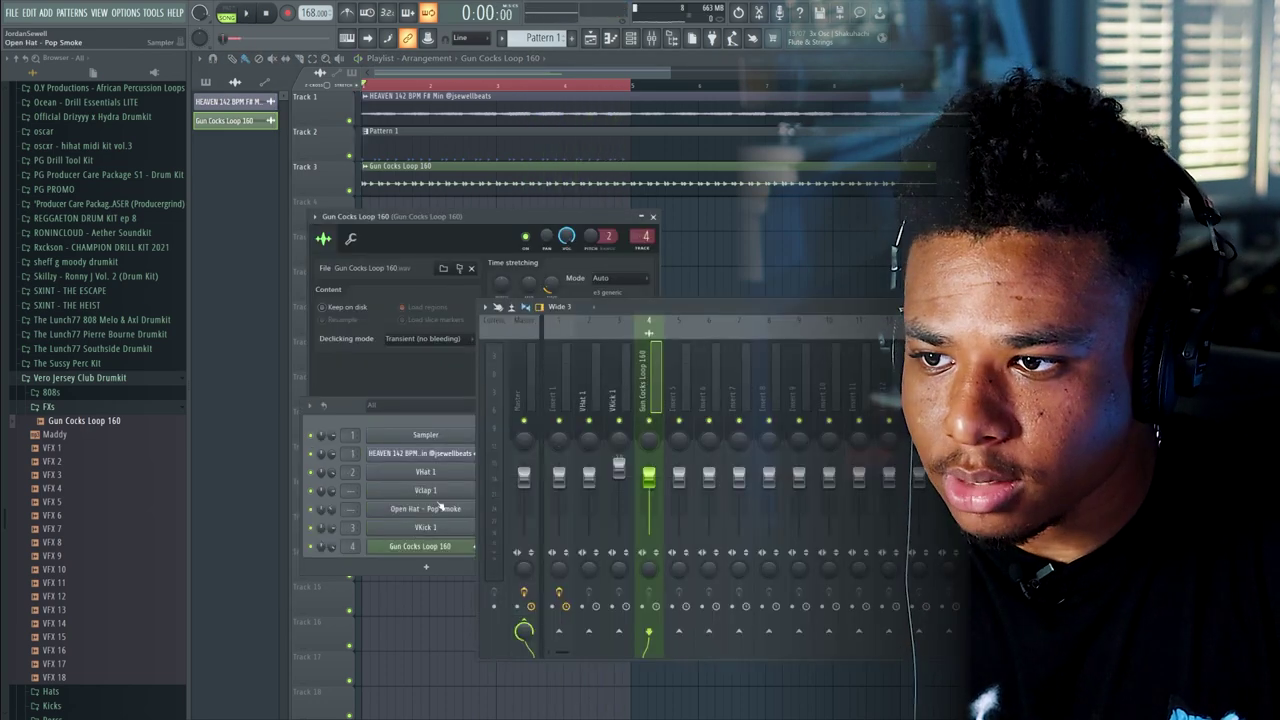
{"action": "left_click", "coordinate": [426, 491]}
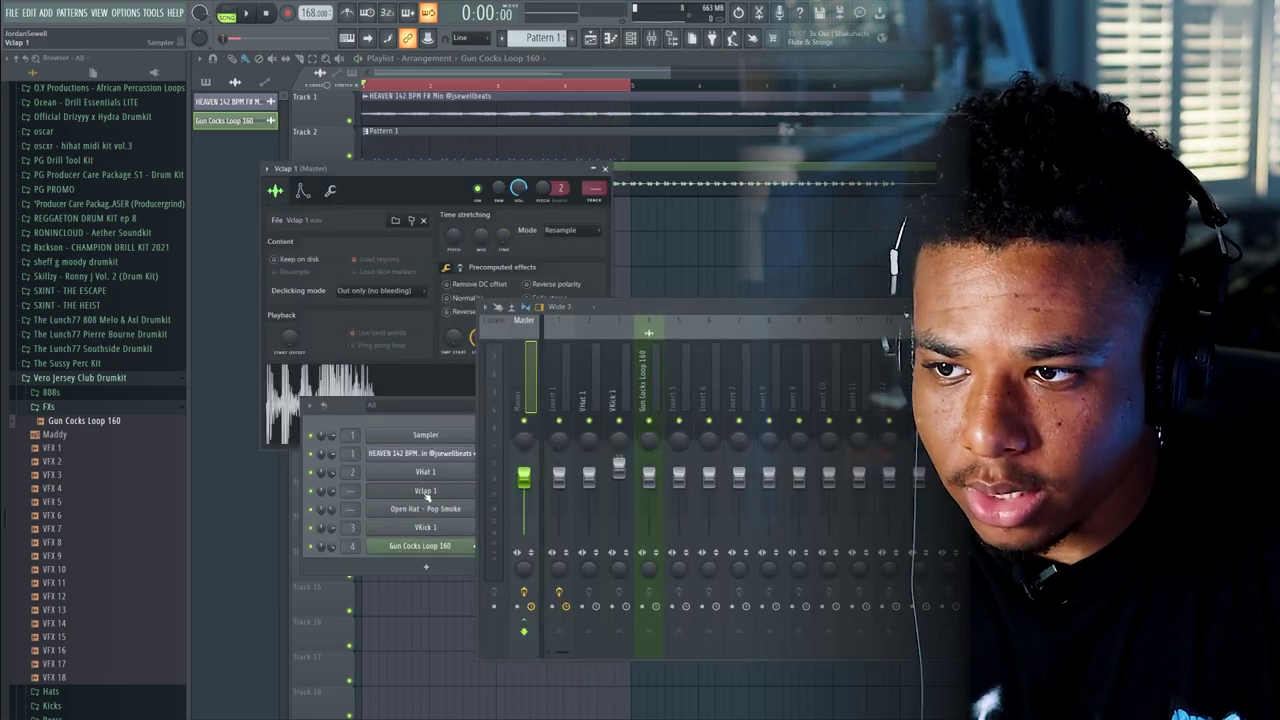
{"action": "left_click", "coordinate": [435, 511]}
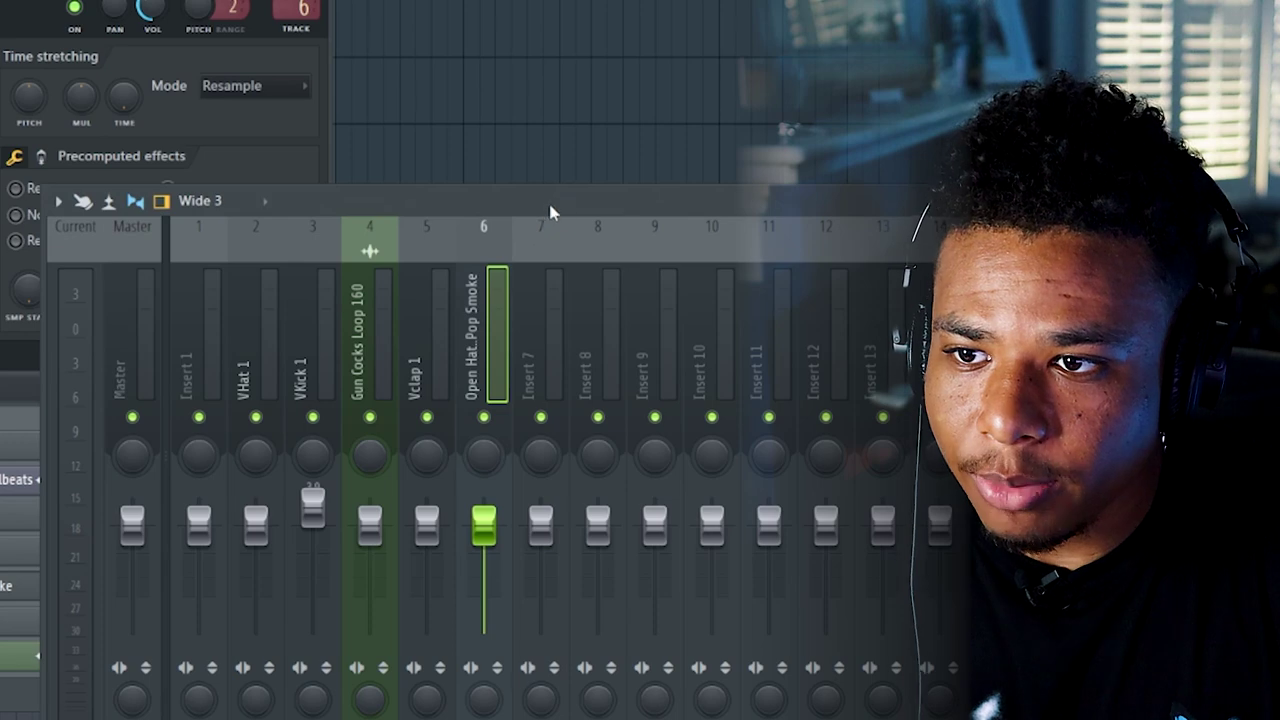
Reorder the drum mixer tracks and balance levels, with VHat 1 at 0.9, Open Hat - Pop Smoke at -1.1 and Gun Cocks Loop 160 at -1.5.
{"action": "key", "text": "space"}
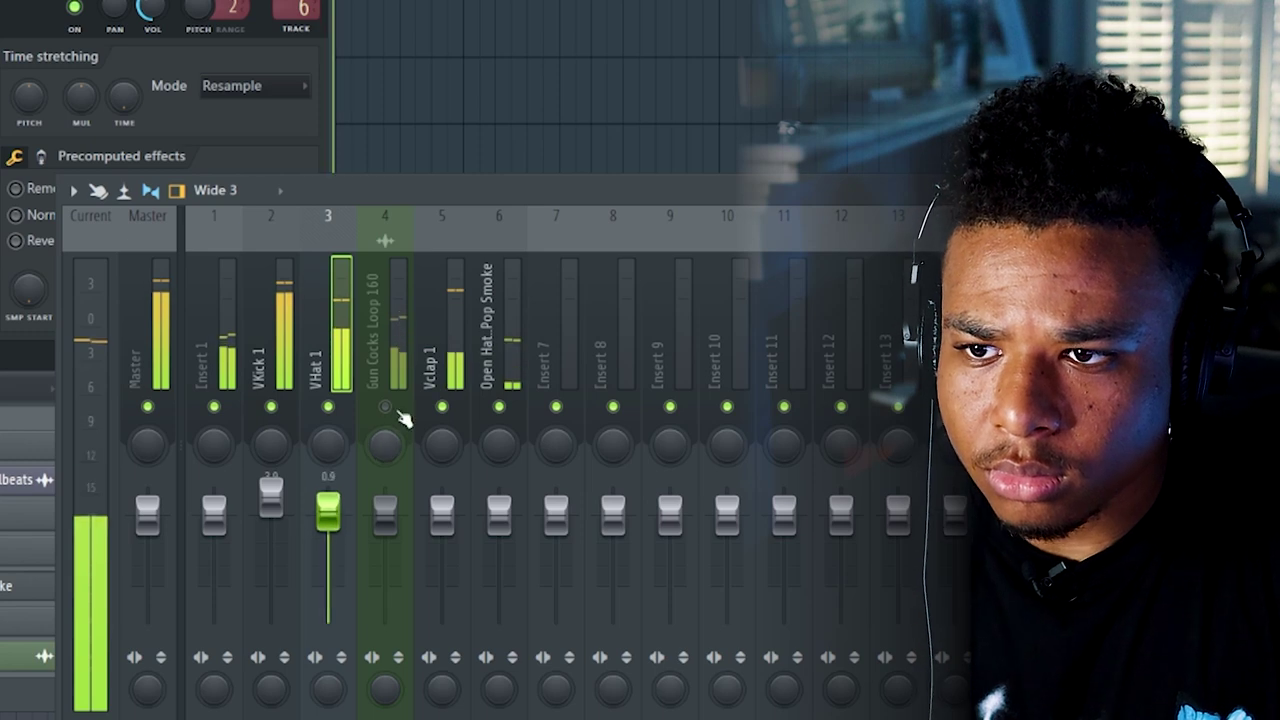
{"action": "left_click_drag", "start_coordinate": [468, 341], "coordinate": [400, 365]}
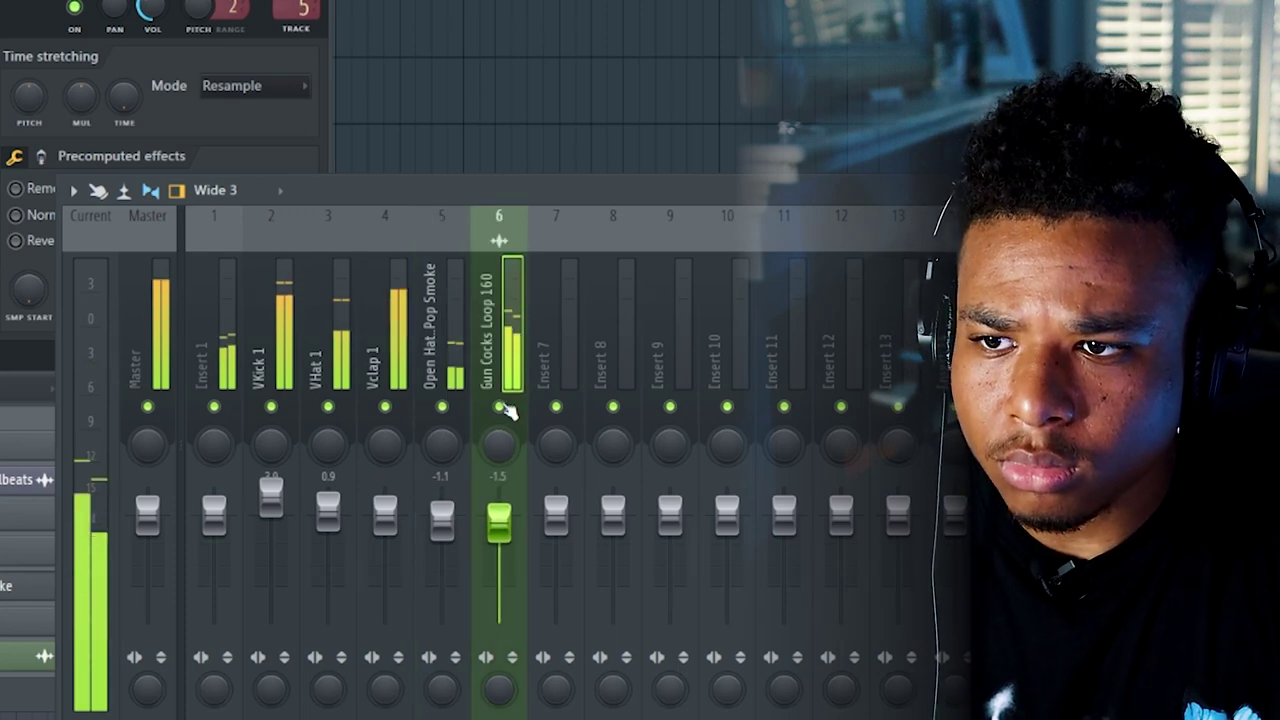
{"action": "right_click", "coordinate": [501, 407]}
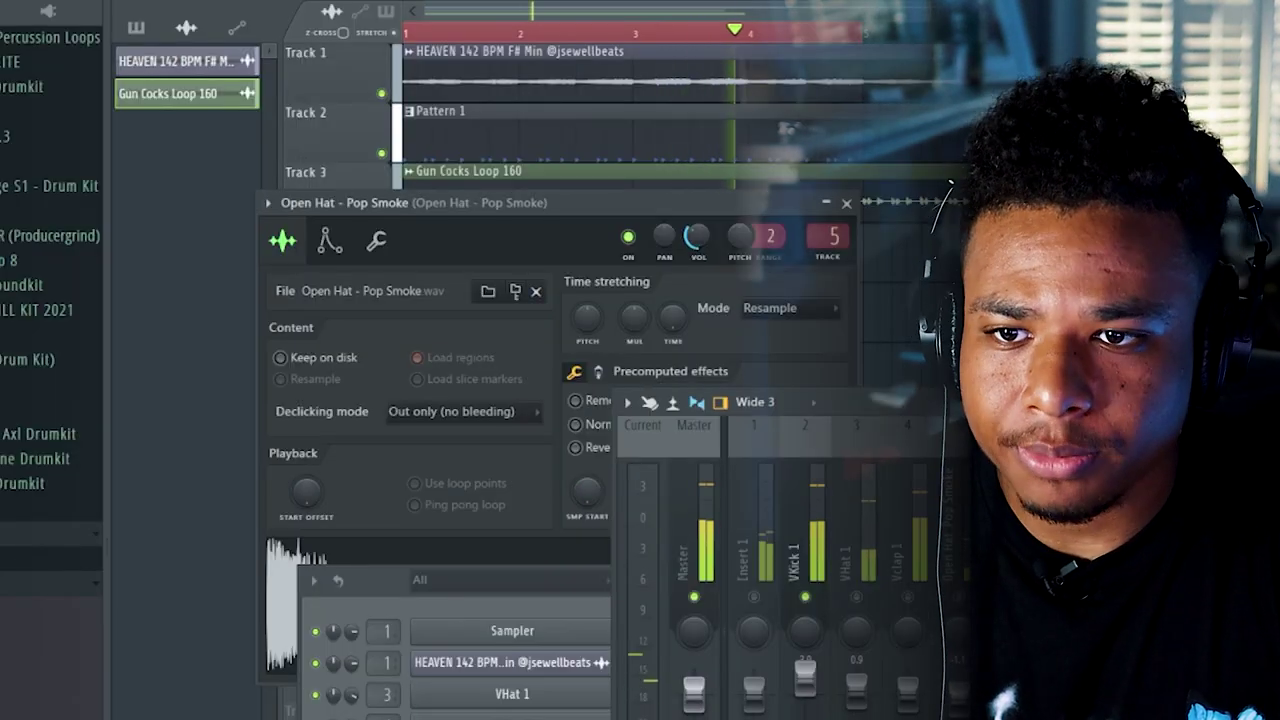
Add PanCake2 to Gun Cocks Loop 160 and cut VHat 1's low end with band 1 of Fruity parametric EQ 2.
{"action": "left_click", "coordinate": [1150, 470]}
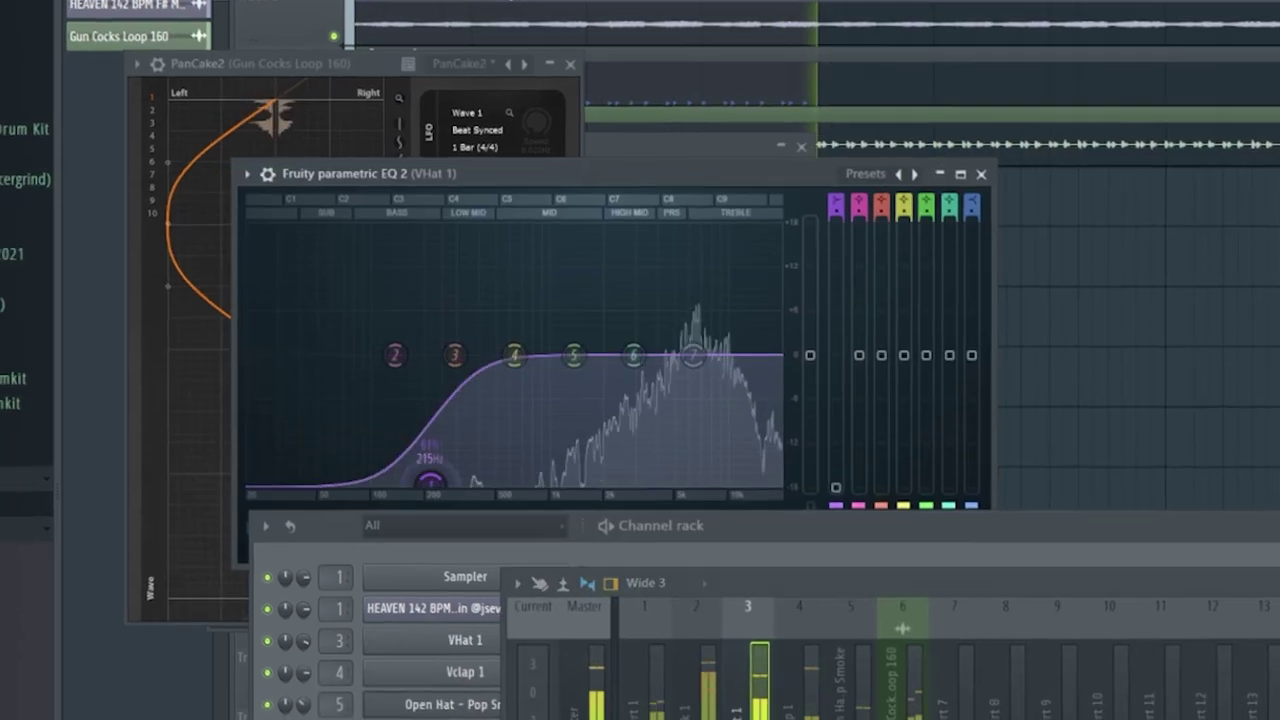
{"action": "left_click_drag", "start_coordinate": [430, 483], "coordinate": [554, 483]}
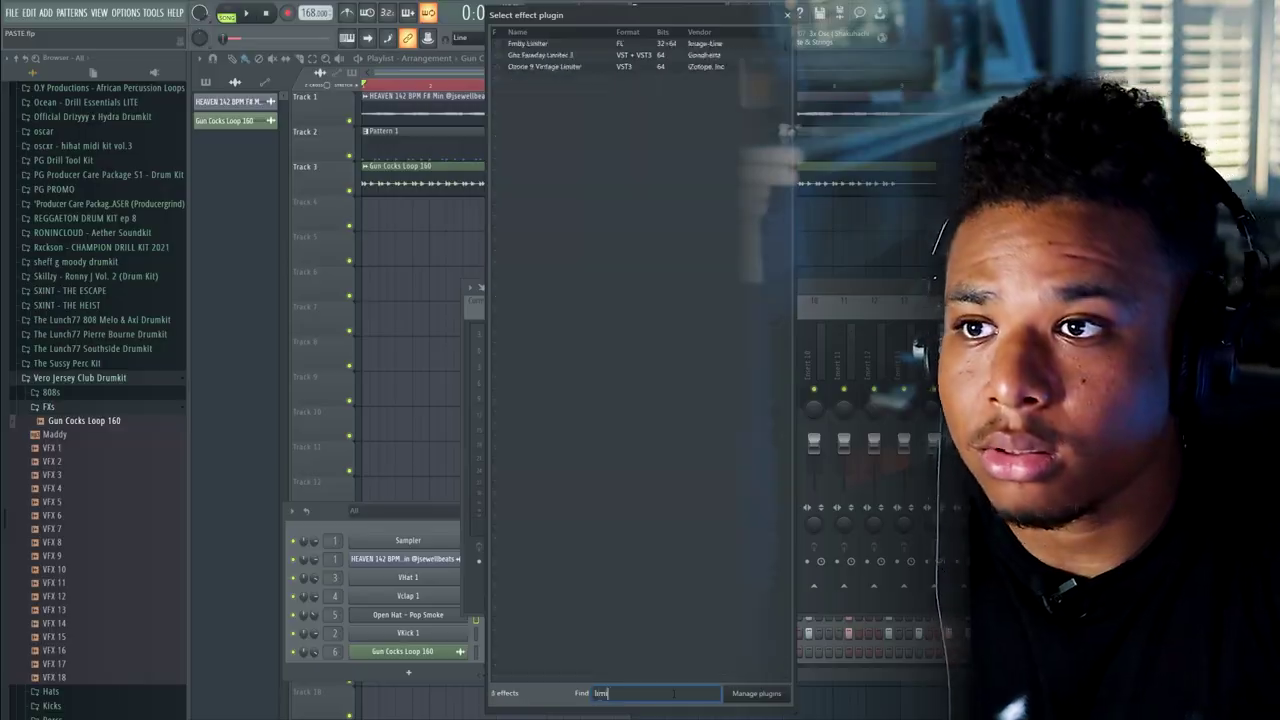
Add Fruity Limiter to the Melody mixer track and sidechain its compressor to VKick 1 using sidechain input 1.
{"action": "left_click", "coordinate": [572, 362]}
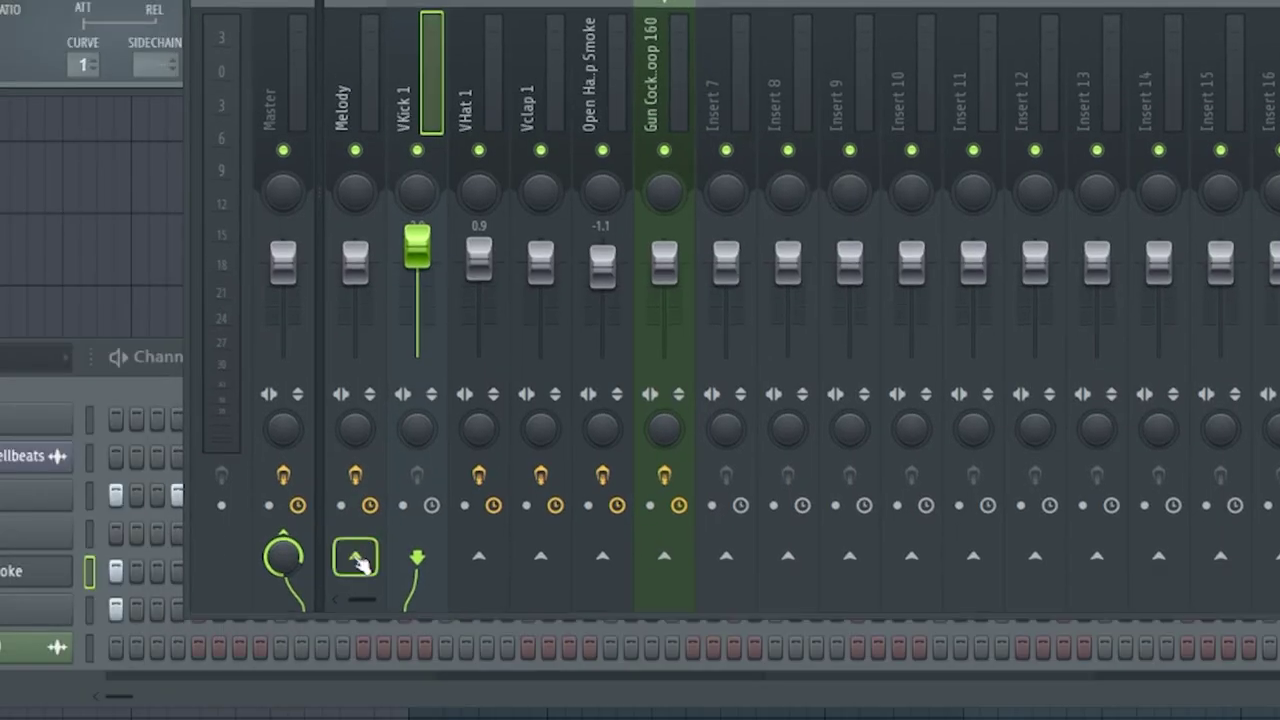
{"action": "right_click", "coordinate": [341, 649]}
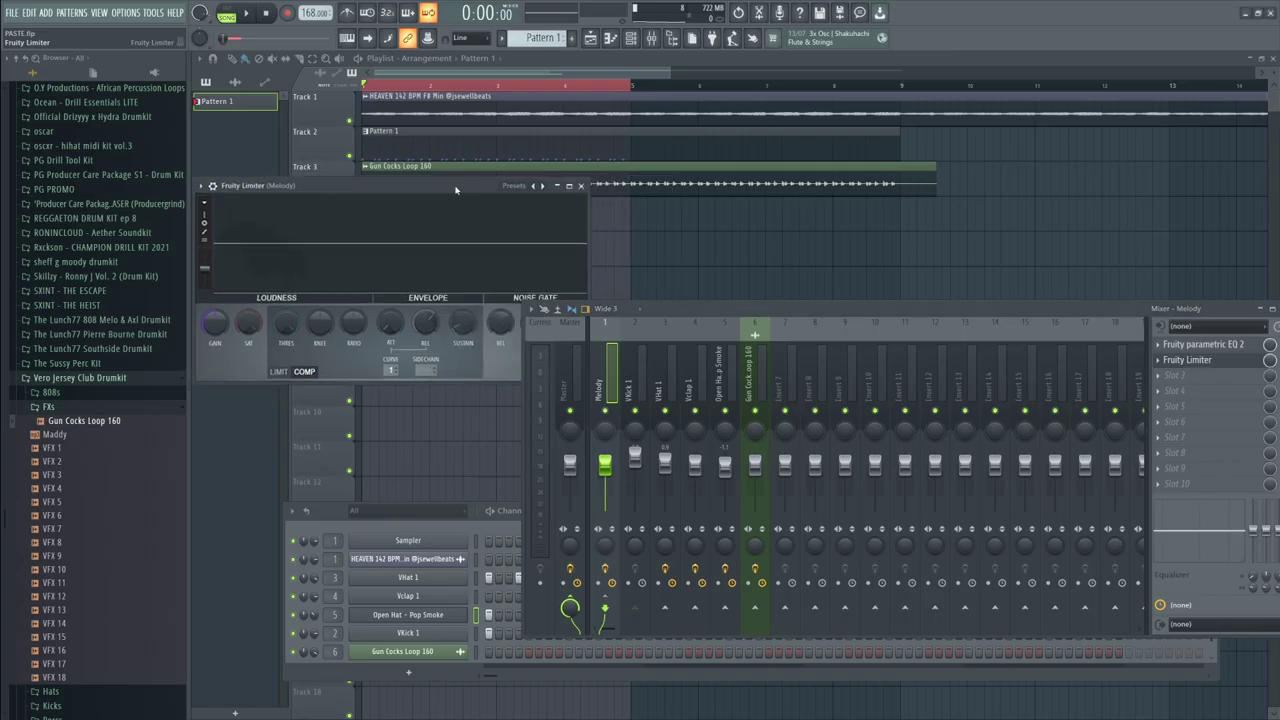
{"action": "left_click_drag", "start_coordinate": [684, 307], "coordinate": [600, 465]}
{"action": "left_click_drag", "start_coordinate": [441, 187], "coordinate": [588, 194]}
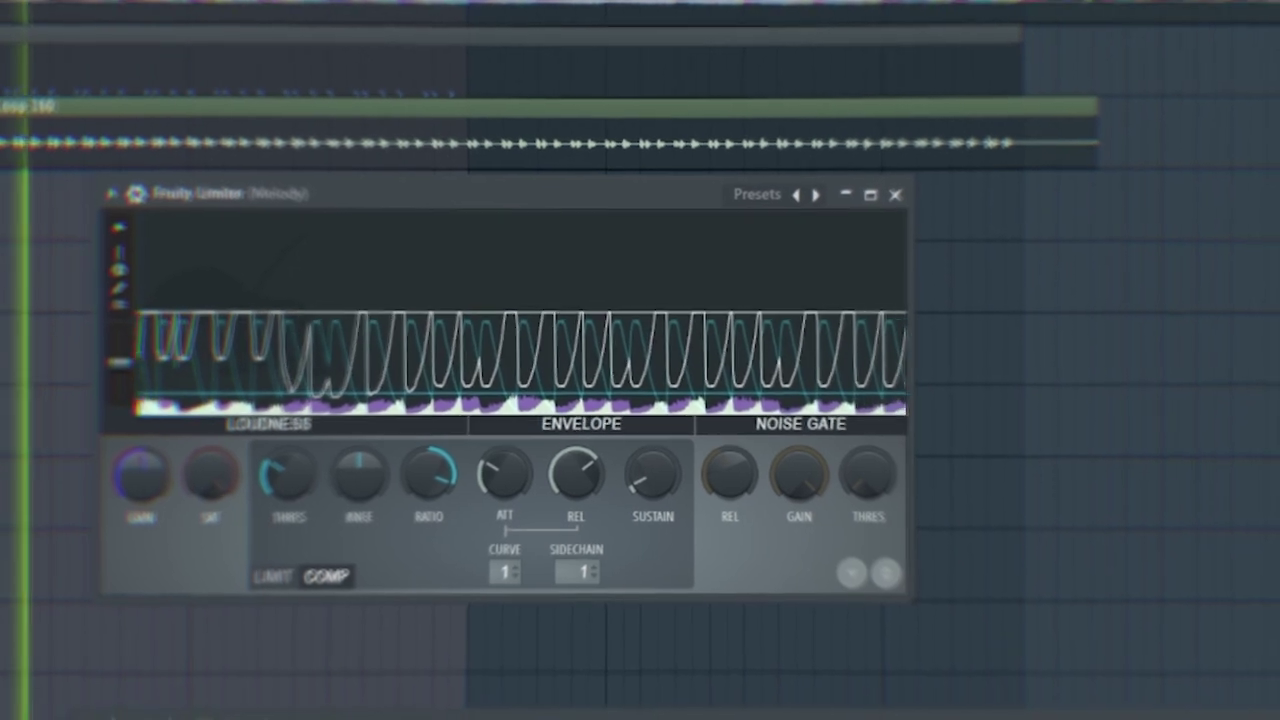
{"action": "left_click_drag", "start_coordinate": [640, 199], "coordinate": [849, 193]}
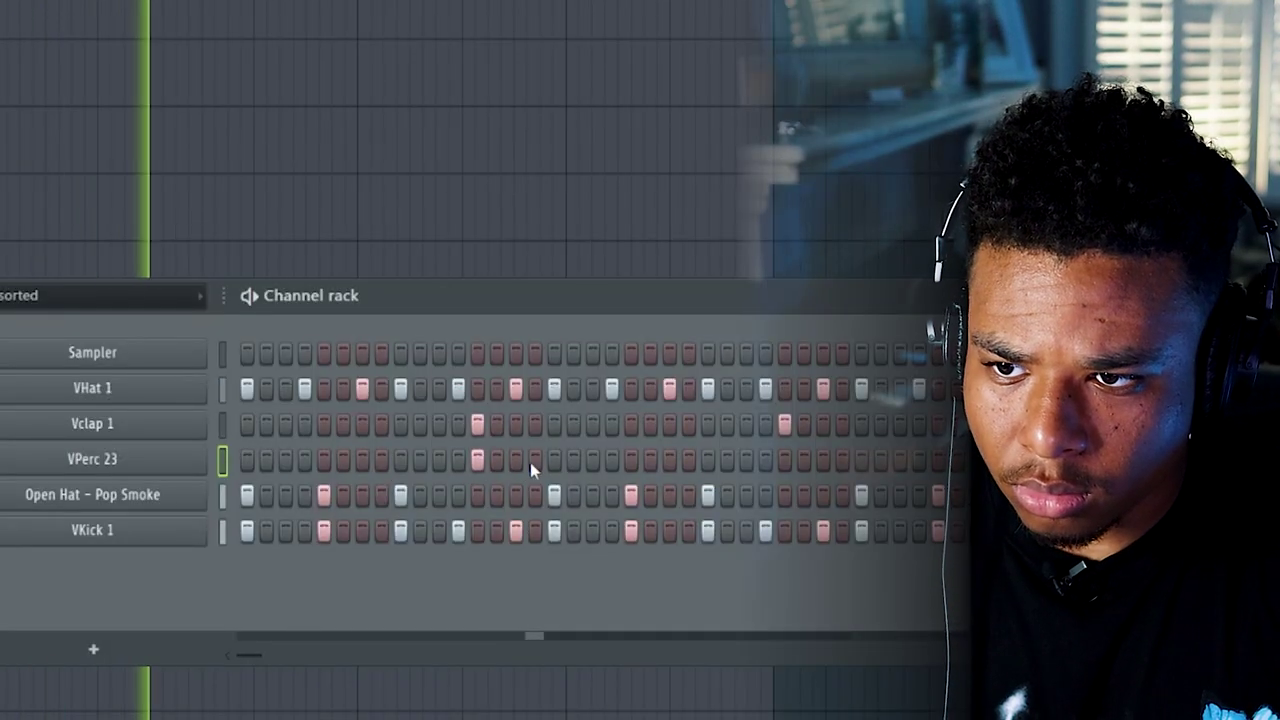
Place VPerc 23 hits on the third step of each bar and layer Vclap 3 on steps 13, 29 and 45.
{"action": "left_click", "coordinate": [592, 459]}
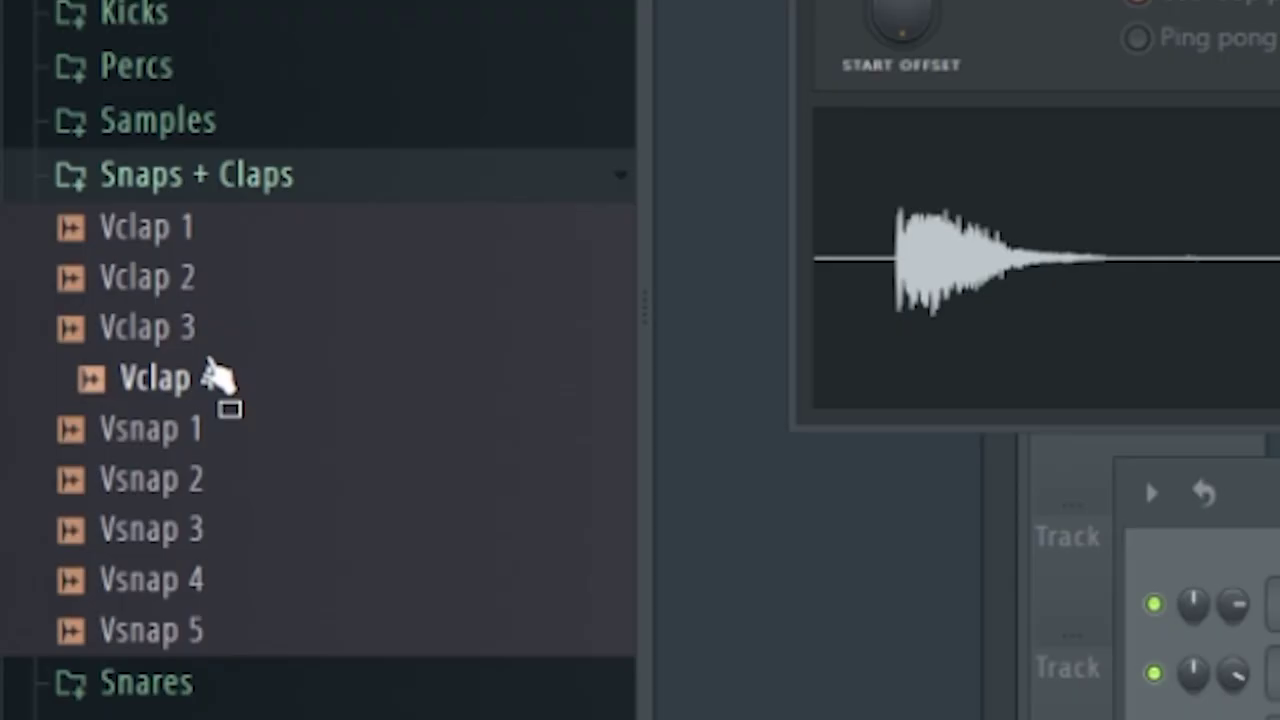
{"action": "left_click", "coordinate": [217, 294]}
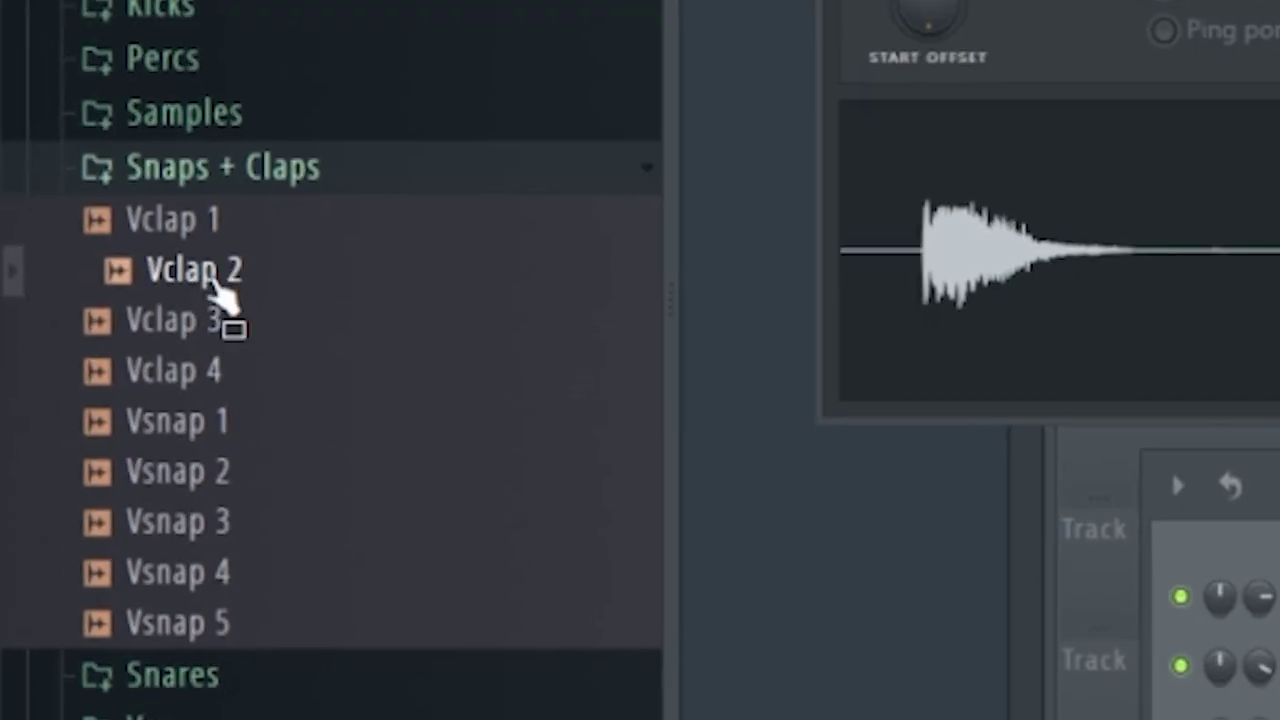
{"action": "left_click", "coordinate": [223, 320]}
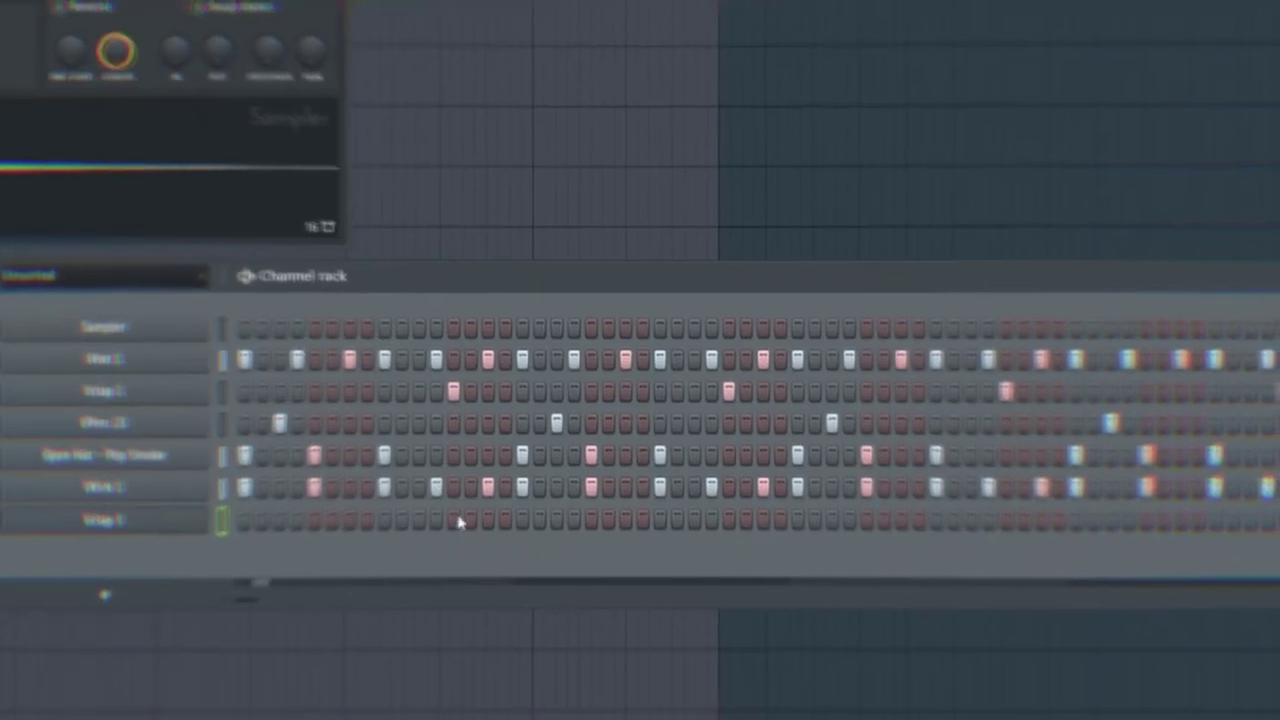
{"action": "left_click", "coordinate": [463, 521]}
{"action": "left_click", "coordinate": [727, 528]}
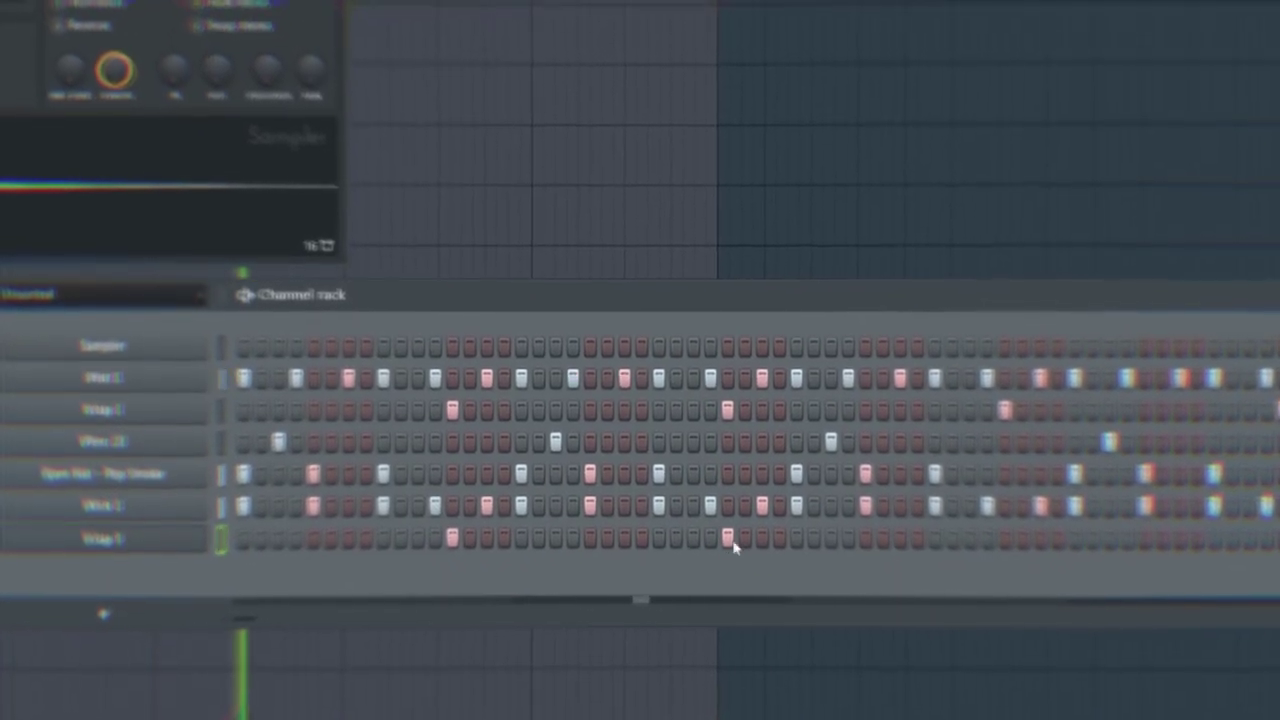
{"action": "left_click", "coordinate": [1005, 529]}
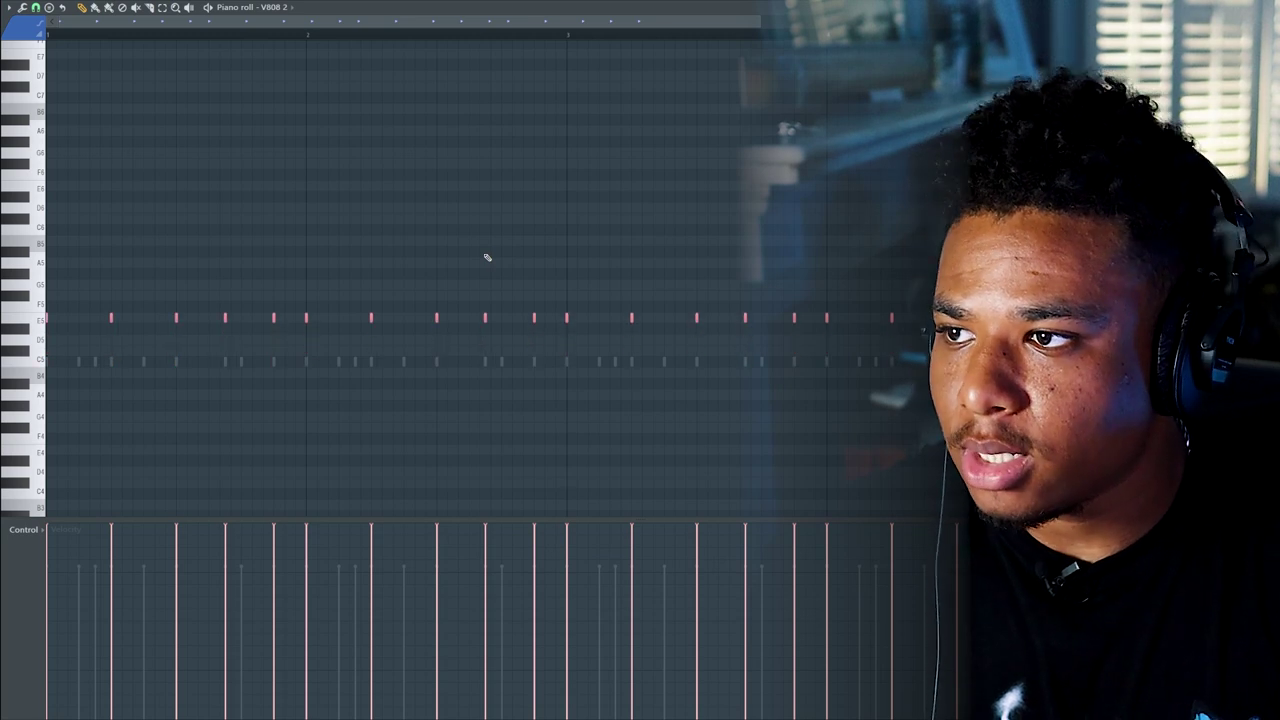
Transpose all V808 2 notes up an octave and one more semitone to F#.
{"action": "key", "text": "ctrl+Up"}
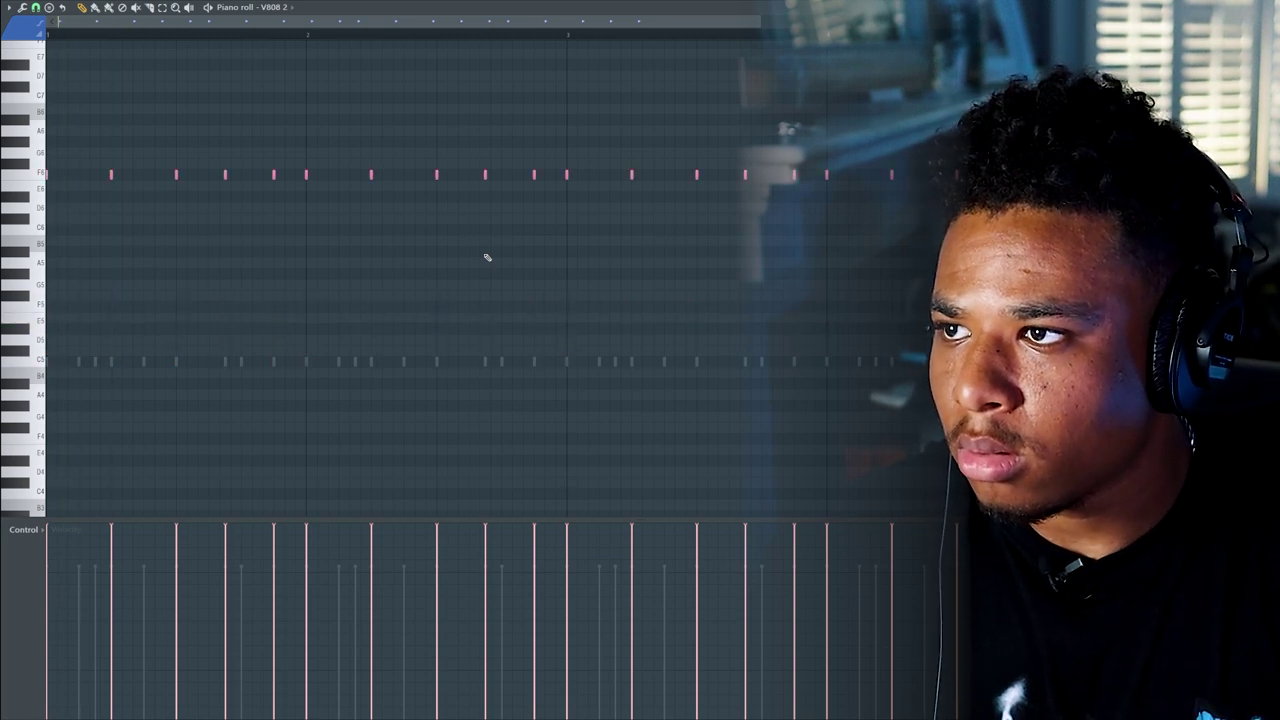
{"action": "key", "text": "Up"}
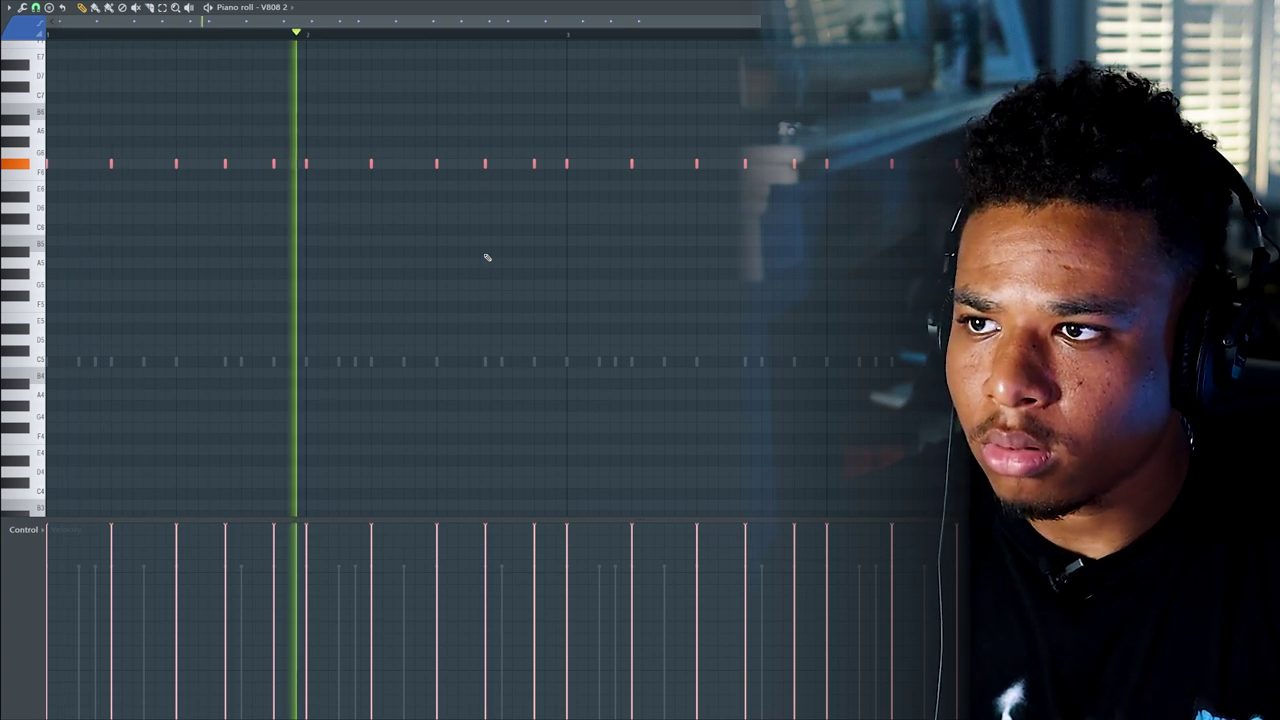
Select the V808 2 notes from bar 3 onward and lower them to D6.
{"action": "left_click_drag", "start_coordinate": [557, 137], "coordinate": [1100, 179]}
{"action": "key", "text": "space"}
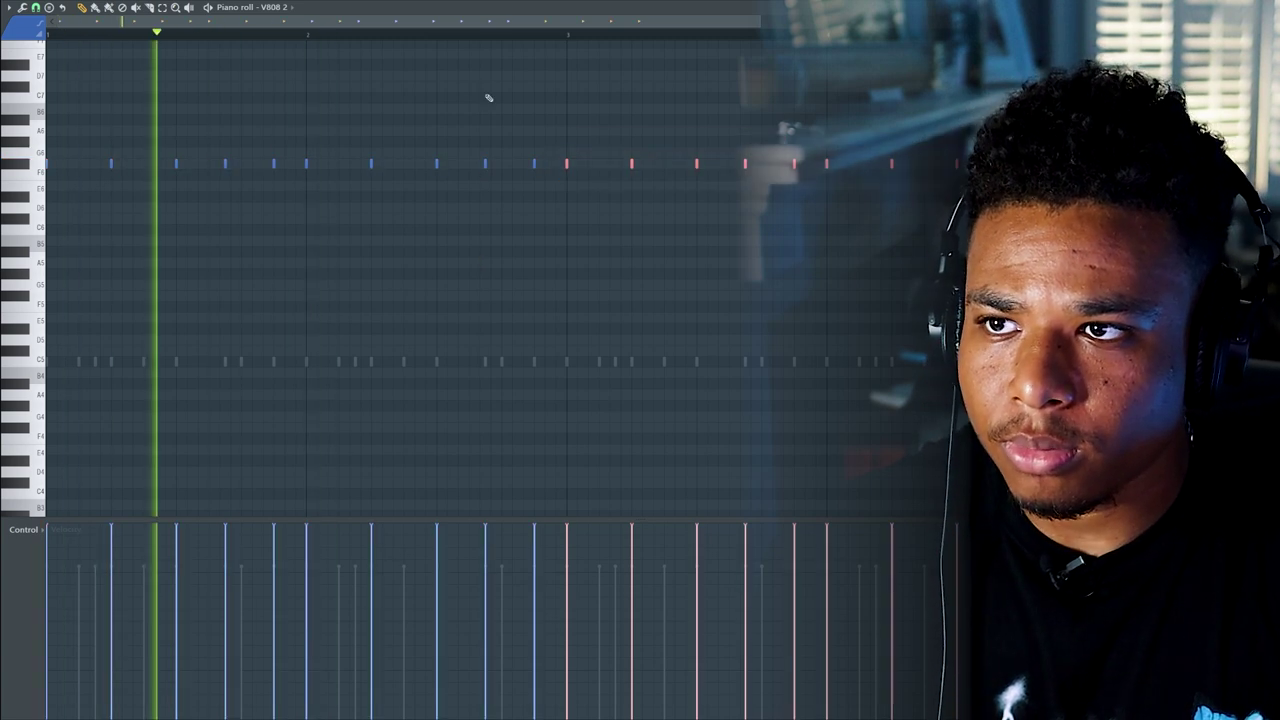
{"action": "left_click", "coordinate": [460, 34]}
{"action": "key", "text": "space"}
{"action": "key", "text": "space"}
{"action": "left_click_drag", "start_coordinate": [565, 163], "coordinate": [569, 206]}
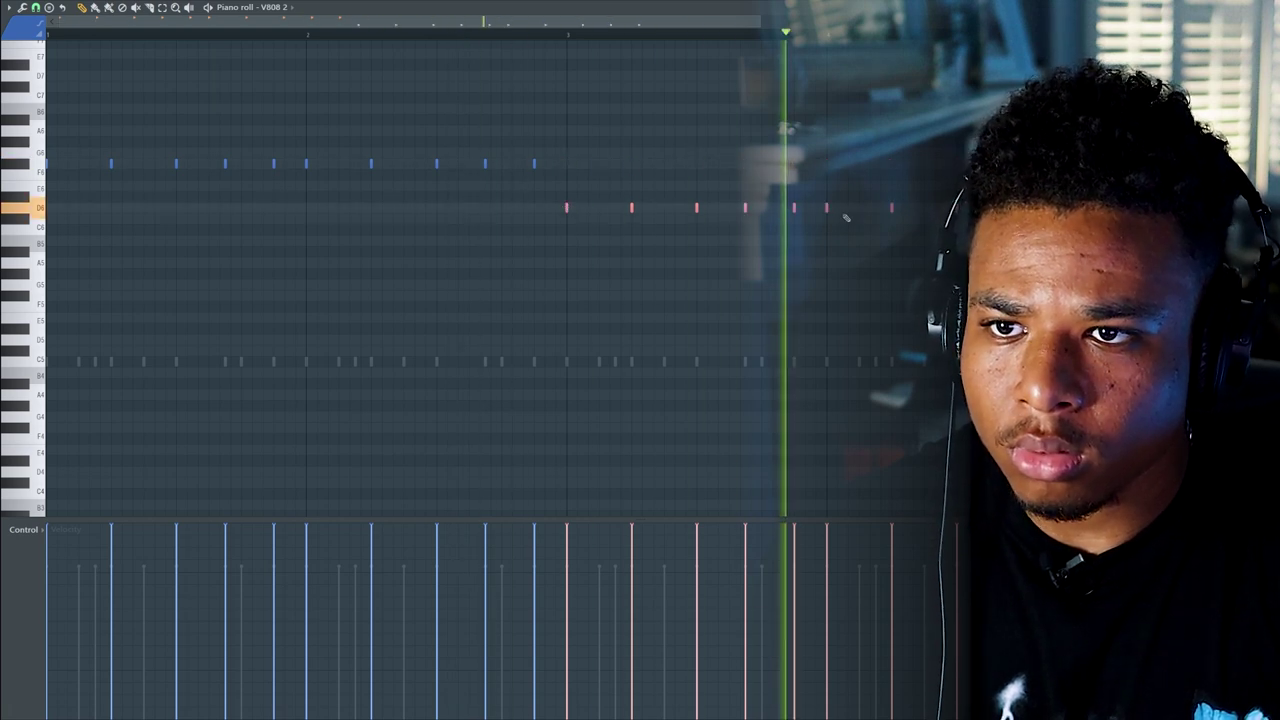
Lower the V808 2 notes in bar 4 by one semitone and play the bass line back.
{"action": "key", "text": "space"}
{"action": "left_click_drag", "start_coordinate": [819, 194], "coordinate": [1075, 230]}
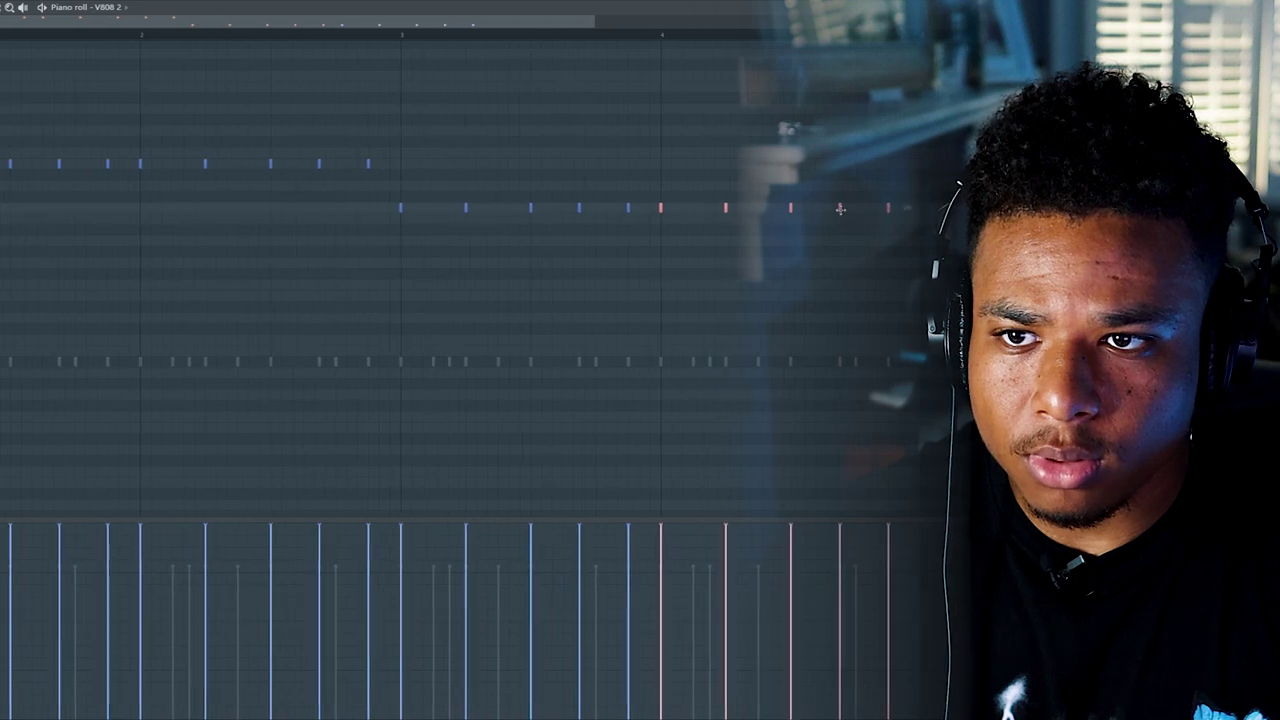
{"action": "key", "text": "Down"}
{"action": "key", "text": "space"}
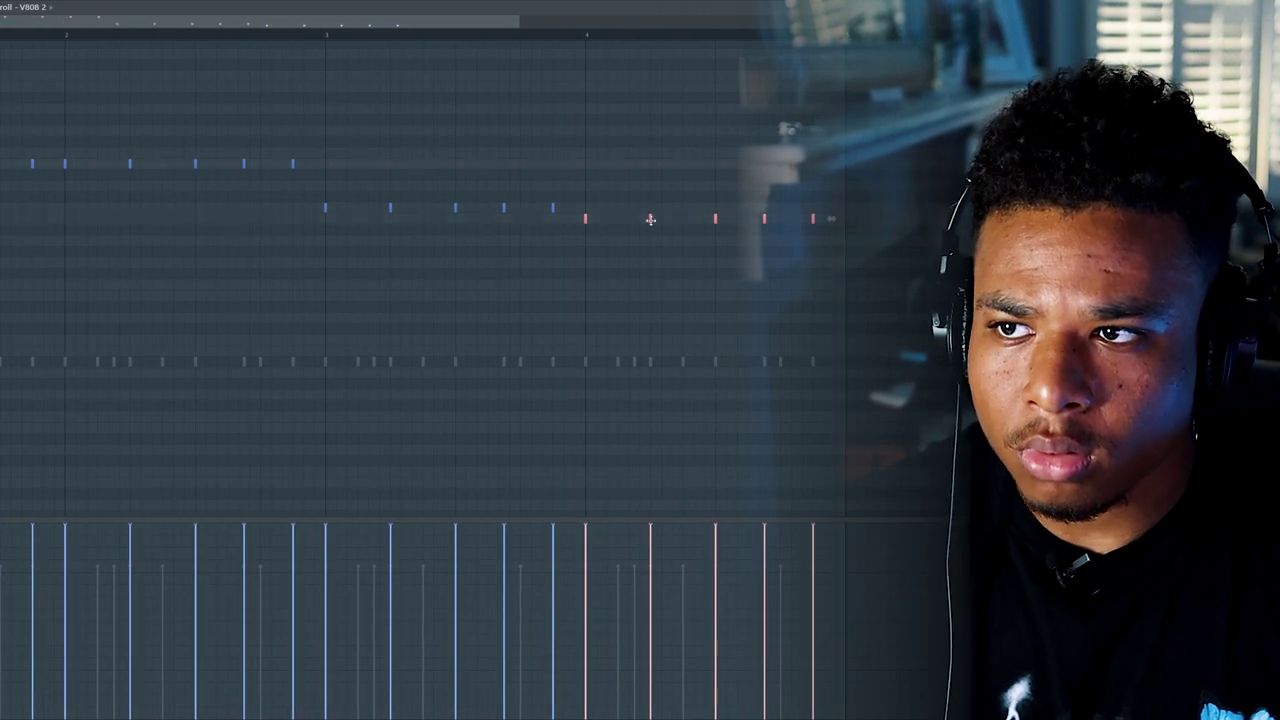
Extend all V808 2 notes so each reaches the next one, and raise the last note of bar 2.
{"action": "key", "text": "ctrl+a"}
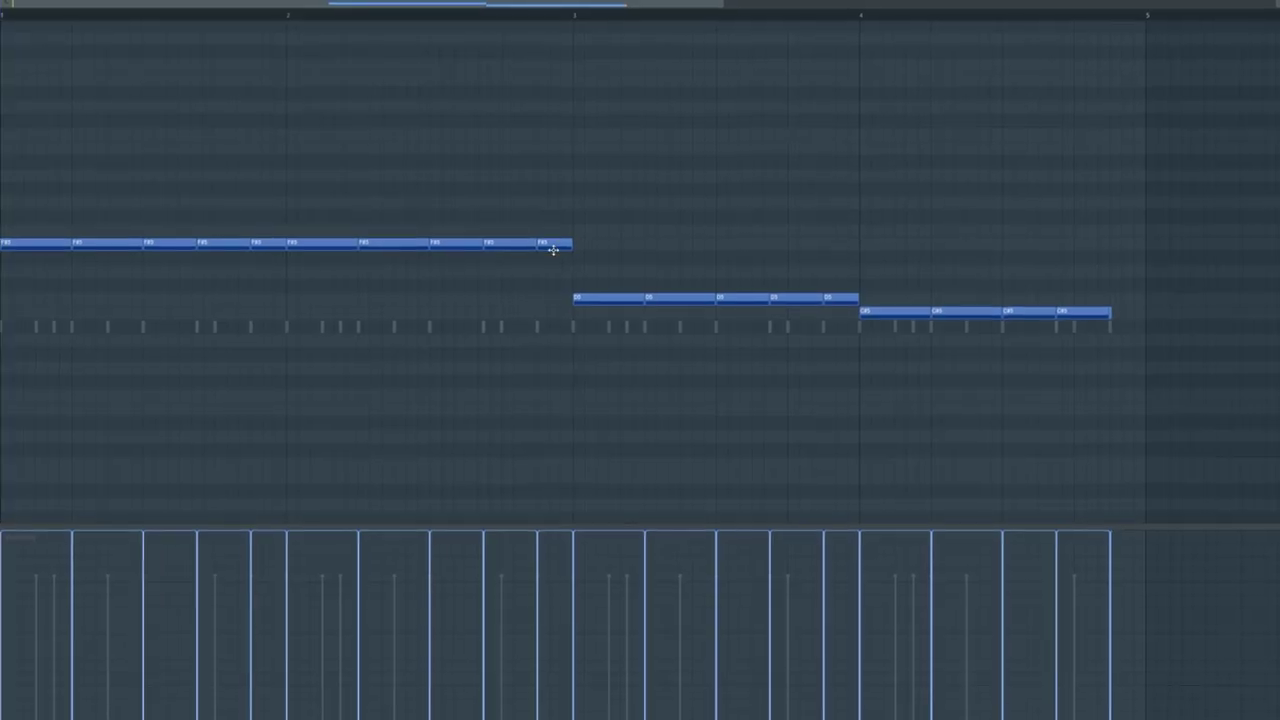
{"action": "left_click", "coordinate": [571, 194]}
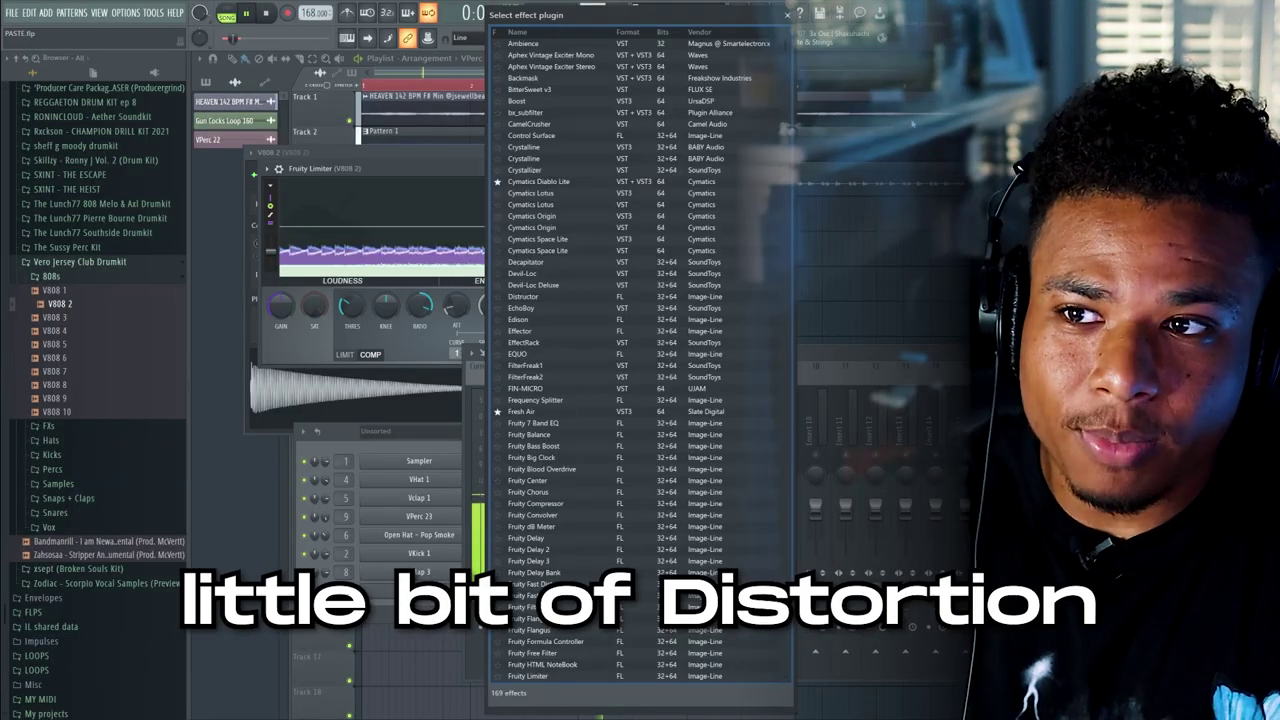
Add Fruity Fast Dist to the 808's mixer track and replace the 808 channel's sample with V808 8.
{"action": "left_click", "coordinate": [632, 693]}
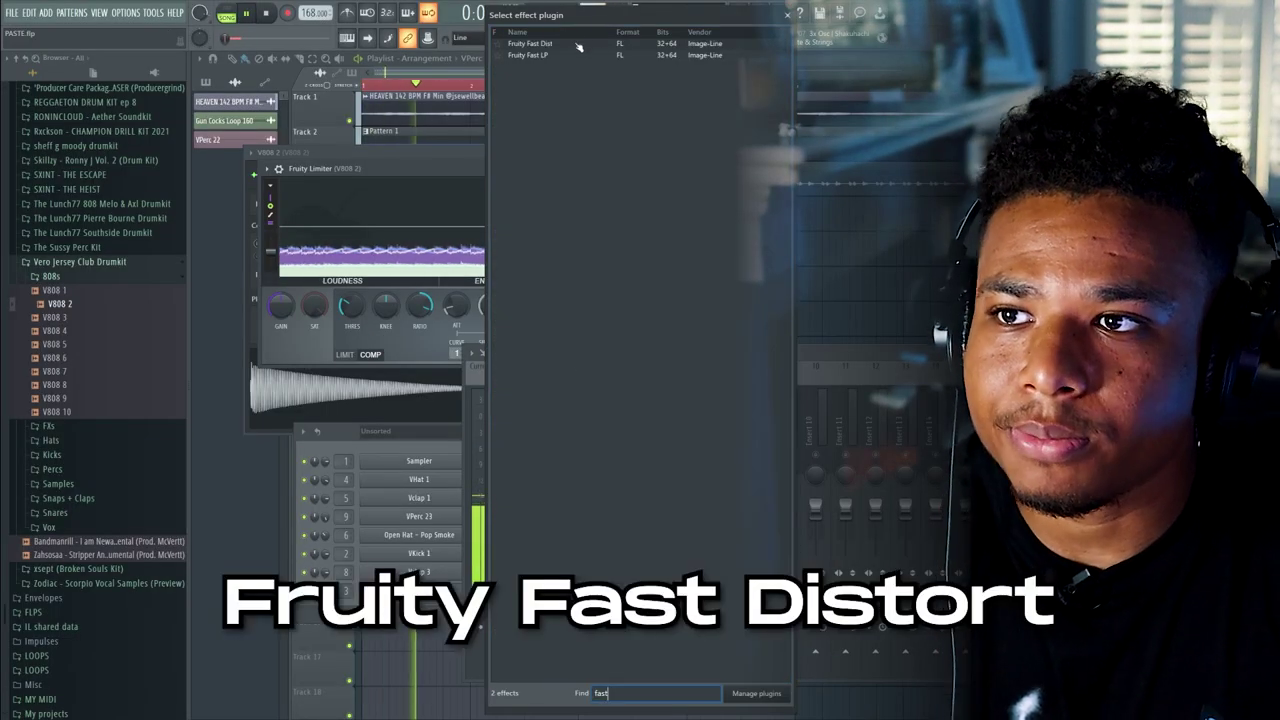
{"action": "double_click", "coordinate": [577, 44]}
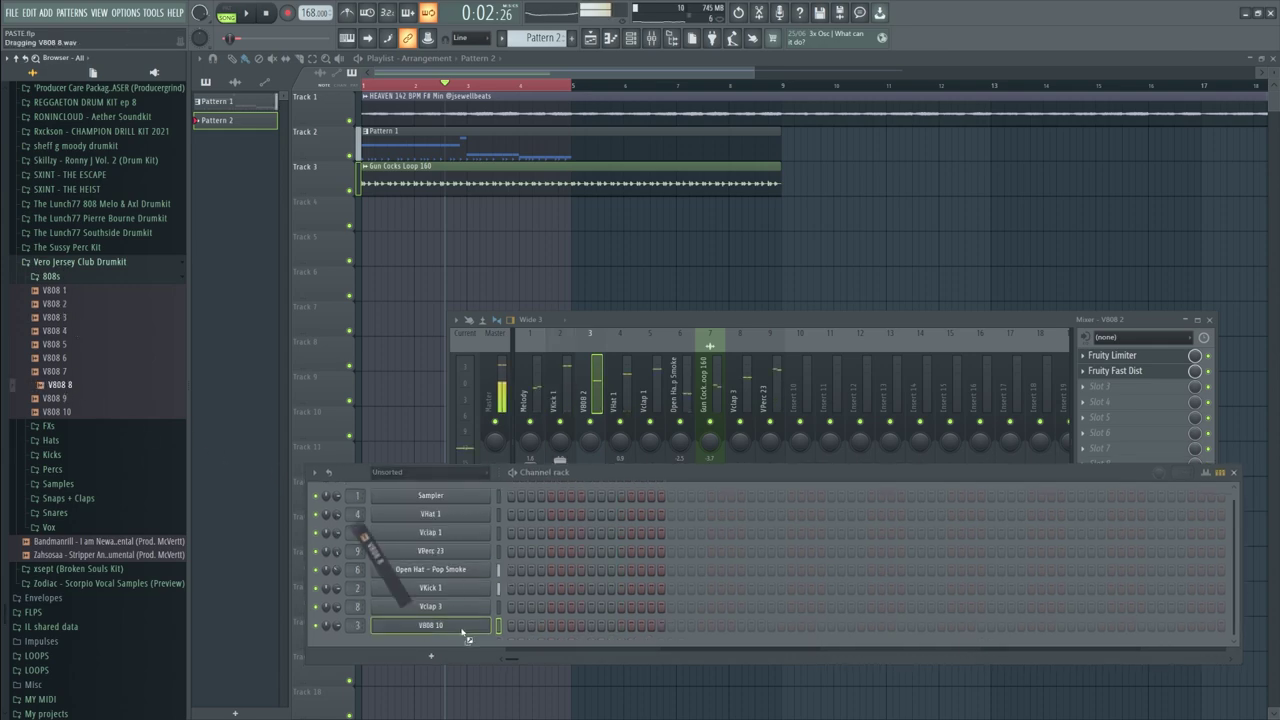
{"action": "left_click_drag", "start_coordinate": [462, 632], "coordinate": [462, 632]}
{"action": "key", "text": "space"}
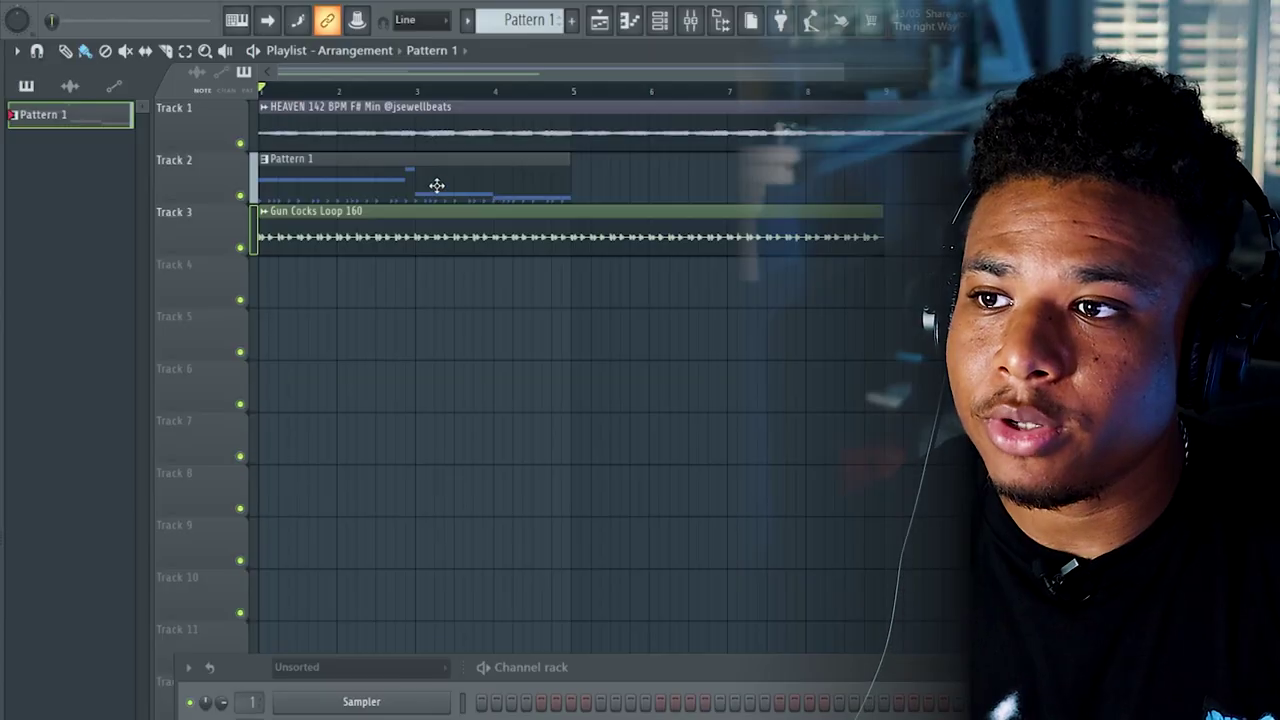
Delete the Pattern 1 clip, split Pattern 1 by channel and lay the separate channel patterns out on their own playlist tracks.
{"action": "right_click", "coordinate": [446, 187]}
{"action": "left_click", "coordinate": [538, 27]}
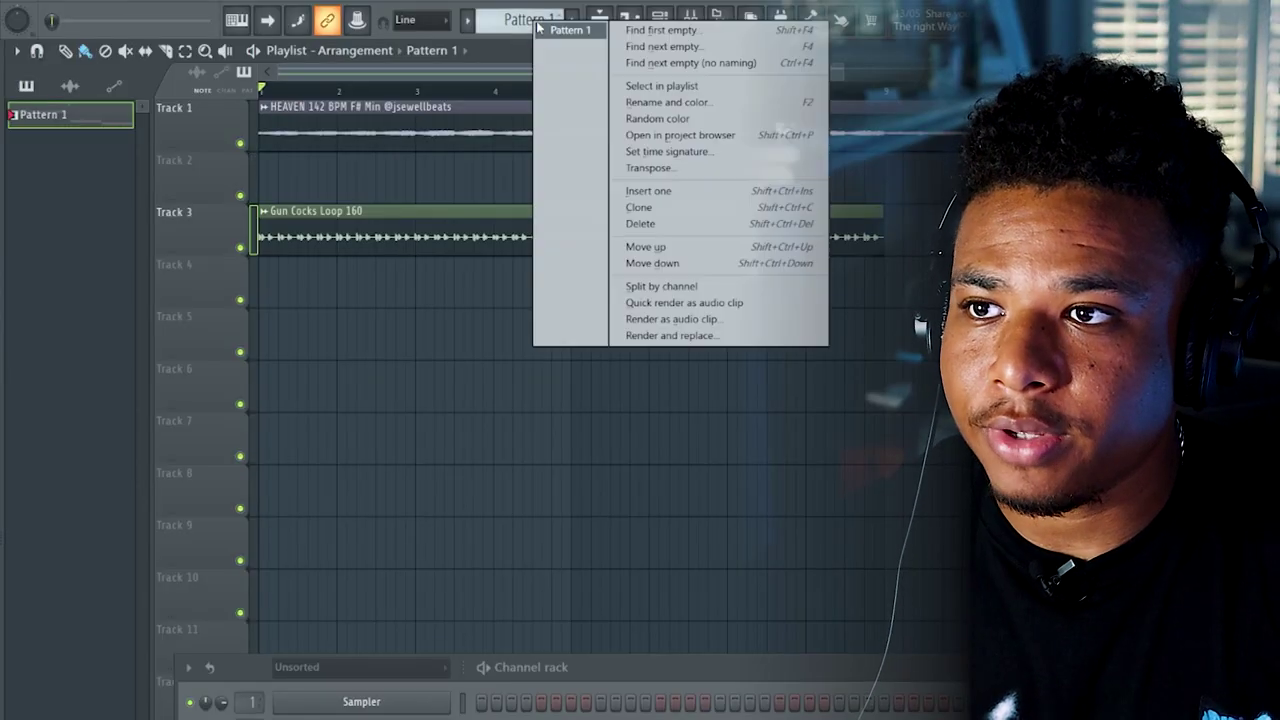
{"action": "left_click", "coordinate": [675, 287]}
{"action": "left_click_drag", "start_coordinate": [82, 290], "coordinate": [266, 300]}
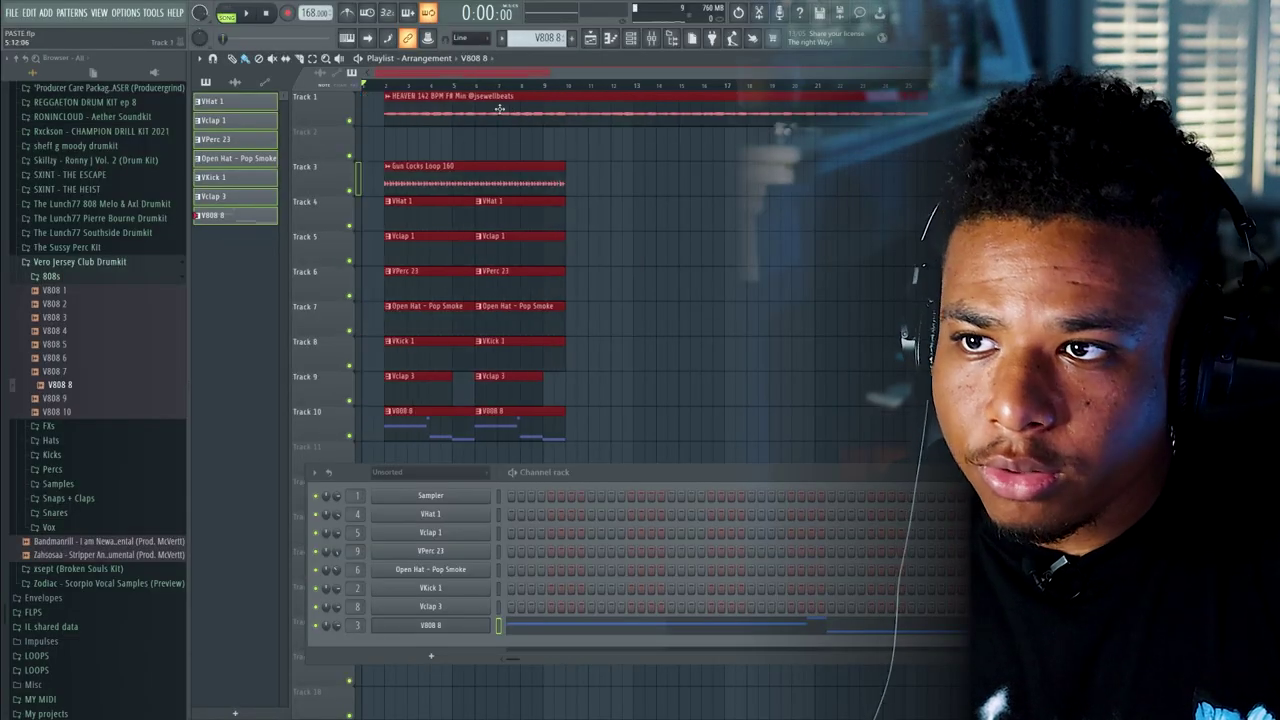
Shift the drum and 808 clips to start at bar 9, and move the Gun Cocks Loop 160 and VPerc 23 clips to bar 17.
{"action": "left_click_drag", "start_coordinate": [499, 108], "coordinate": [657, 108]}
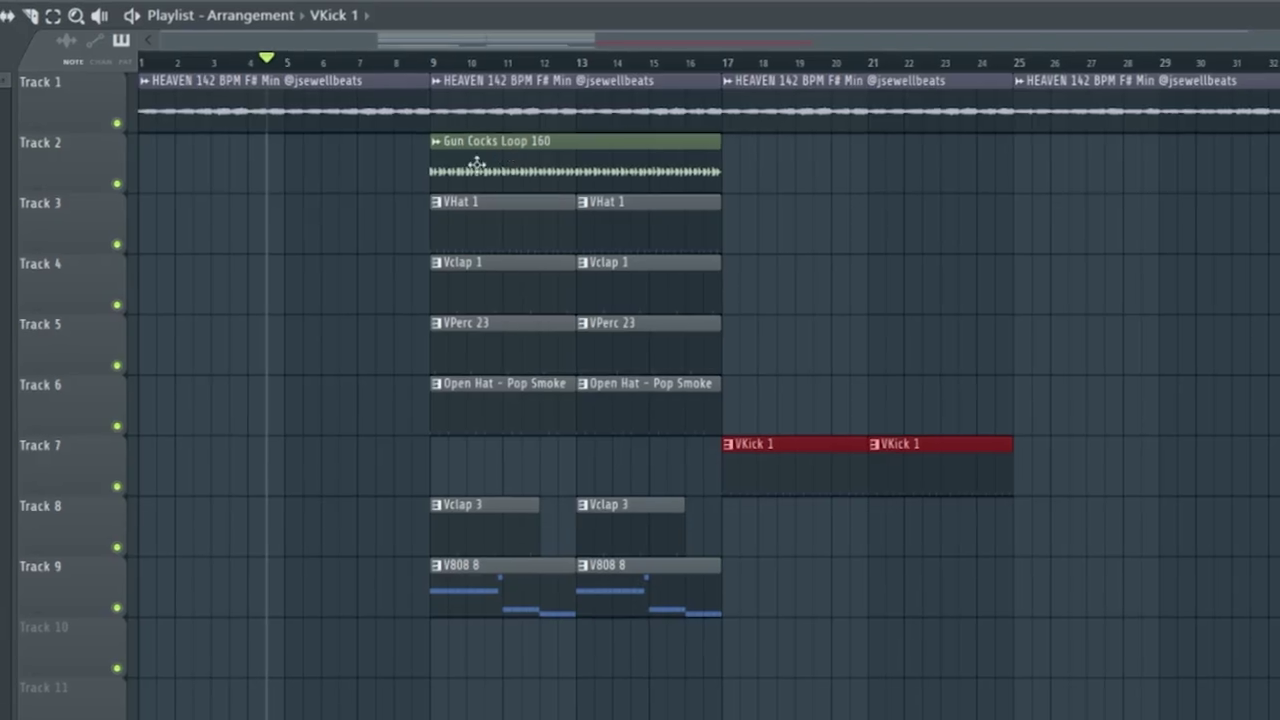
{"action": "left_click_drag", "start_coordinate": [551, 139], "coordinate": [722, 142]}
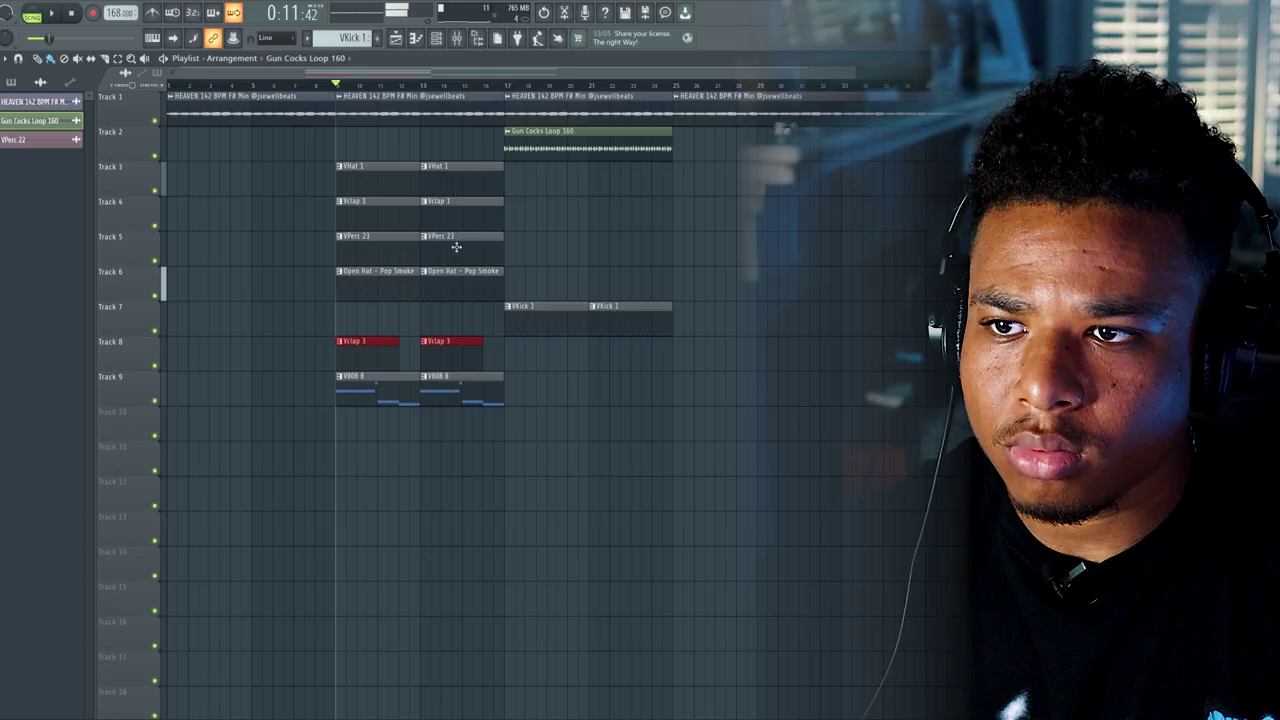
{"action": "left_click_drag", "start_coordinate": [369, 248], "coordinate": [571, 252]}
{"action": "left_click", "coordinate": [596, 263]}
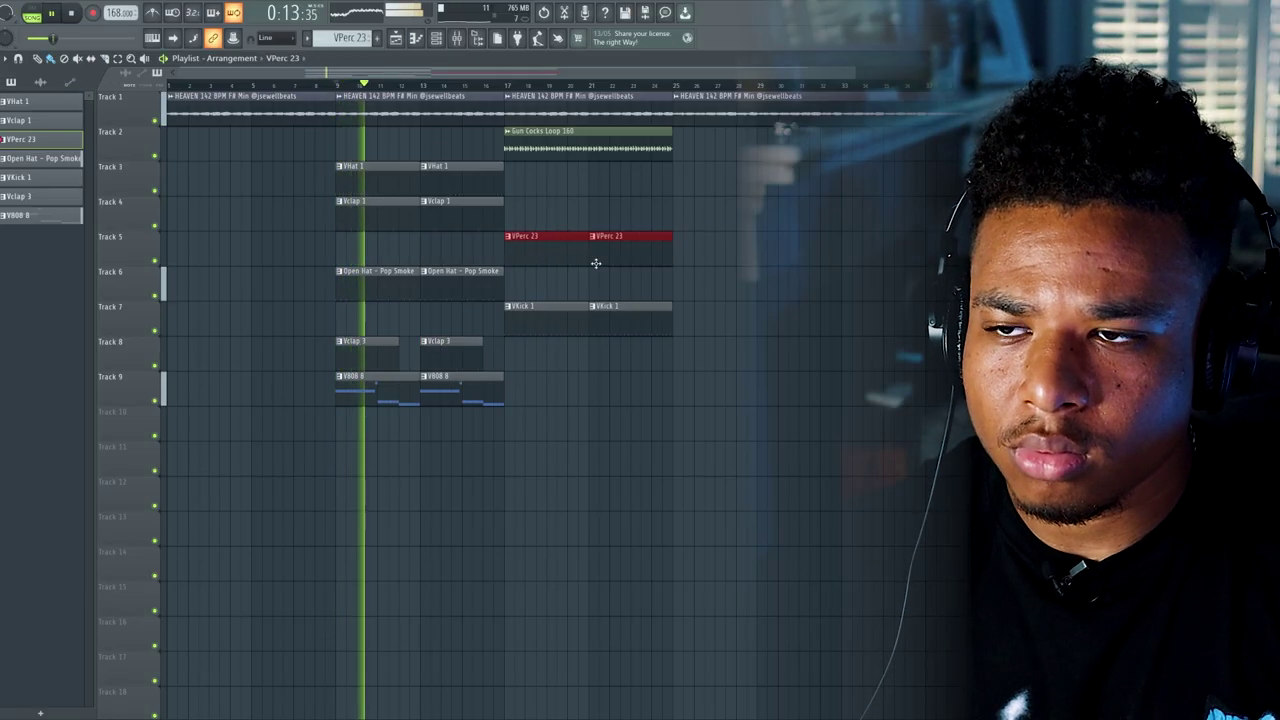
Copy the VHat 1, Vclap 1, Open Hat - Pop Smoke, Vclap 3 and V808 8 clips from bar 9 to bar 17.
{"action": "left_click_drag", "start_coordinate": [497, 161], "coordinate": [373, 232]}
{"action": "left_click_drag", "start_coordinate": [386, 191], "coordinate": [552, 192]}
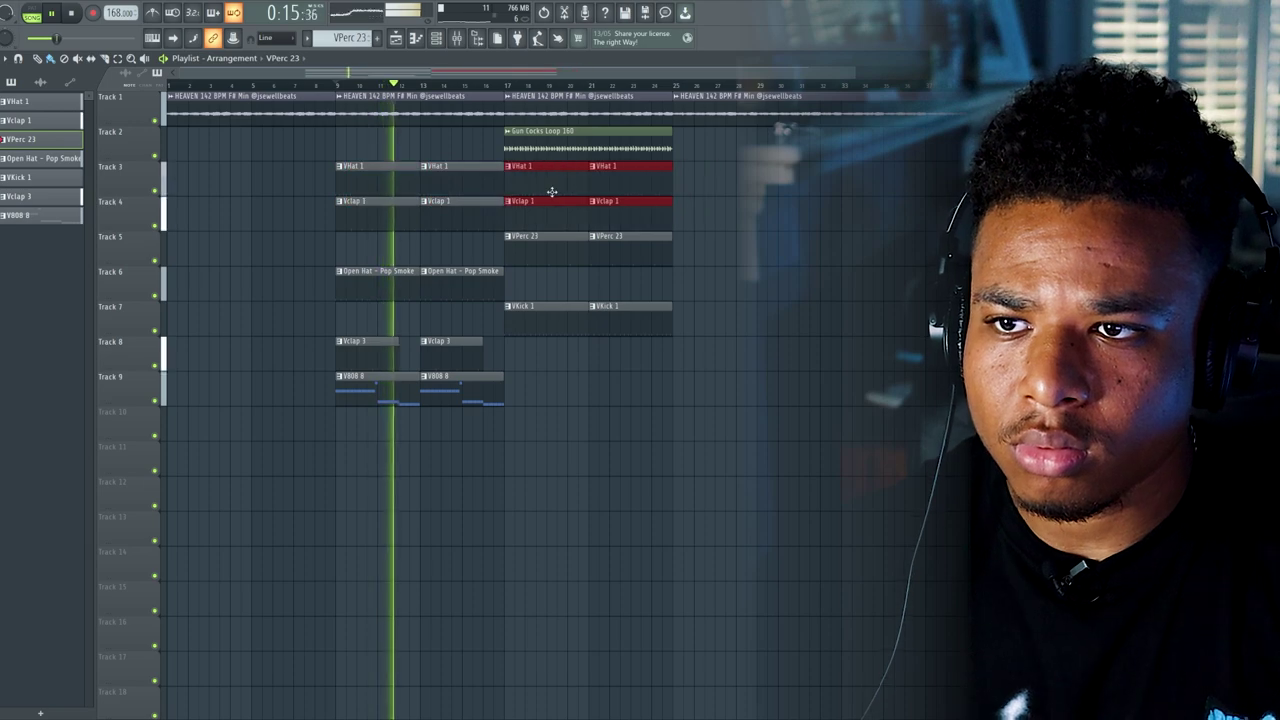
{"action": "left_click_drag", "start_coordinate": [490, 438], "coordinate": [547, 285]}
{"action": "left_click", "coordinate": [757, 270]}
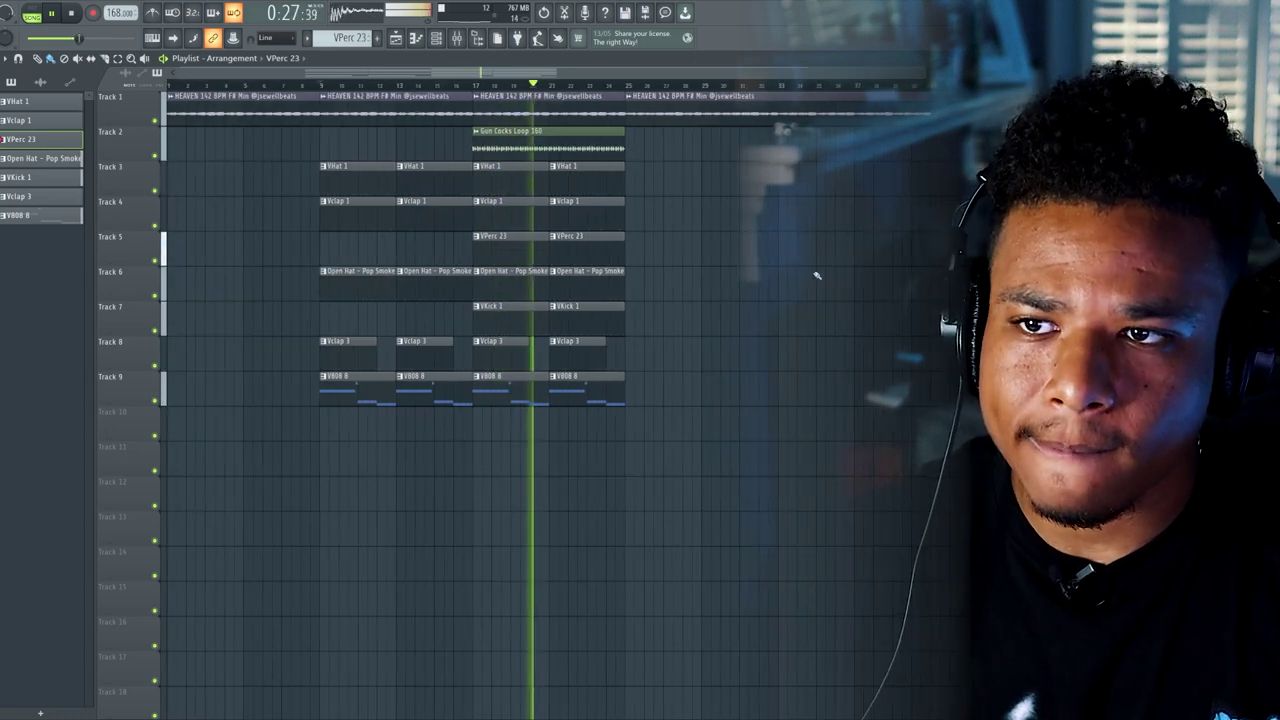
Copy the pattern clips of bars 17 to 24 to bar 25 and delete the two copied V808 8 clips.
{"action": "left_click_drag", "start_coordinate": [563, 474], "coordinate": [350, 163]}
{"action": "left_click_drag", "start_coordinate": [353, 181], "coordinate": [563, 175]}
{"action": "left_click", "coordinate": [902, 229], "text": "ctrl"}
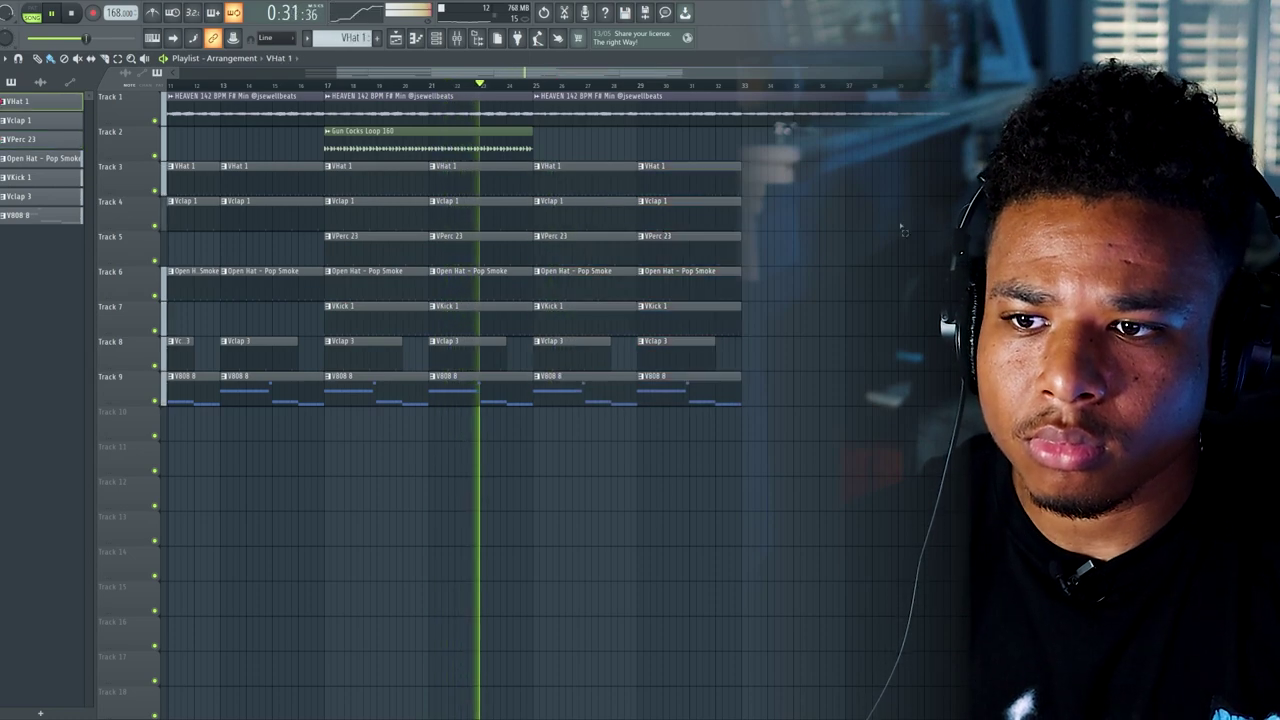
{"action": "right_click", "coordinate": [555, 403]}
{"action": "right_click", "coordinate": [725, 386]}
{"action": "scroll", "coordinate": [775, 353], "scroll_direction": "down", "scroll_amount": 2}
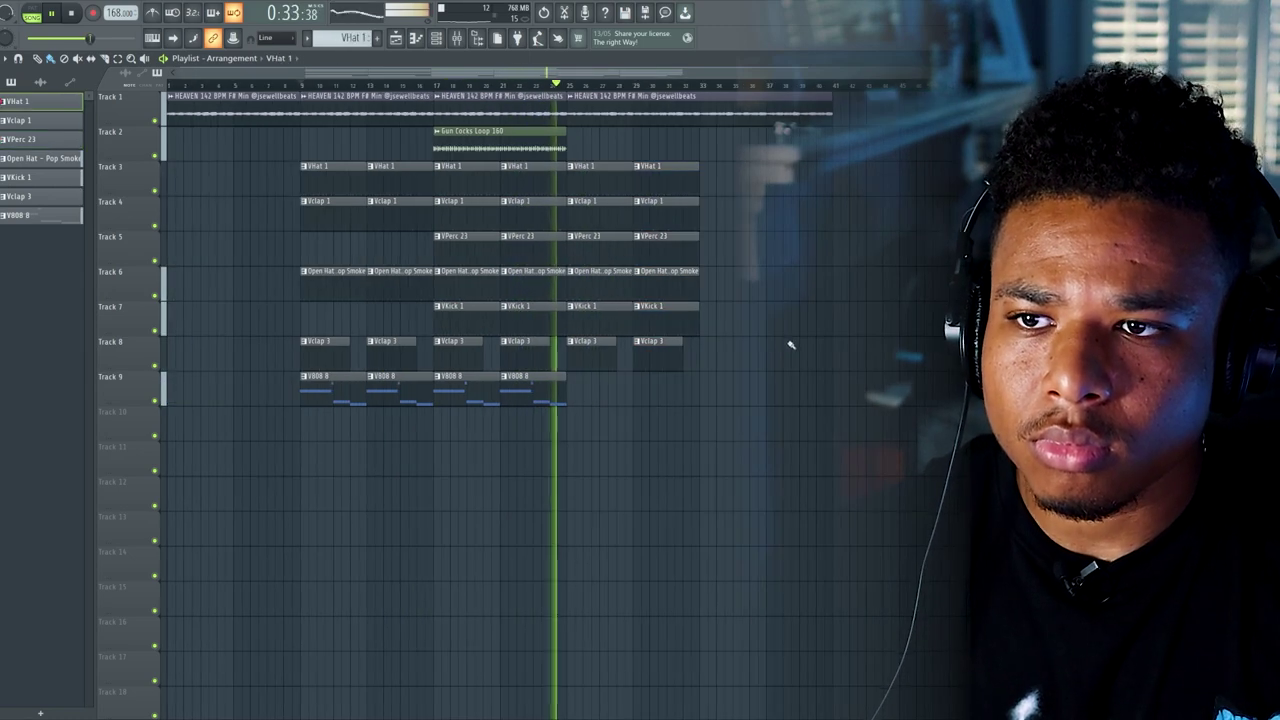
{"action": "scroll", "coordinate": [868, 311], "scroll_direction": "up", "scroll_amount": 2}
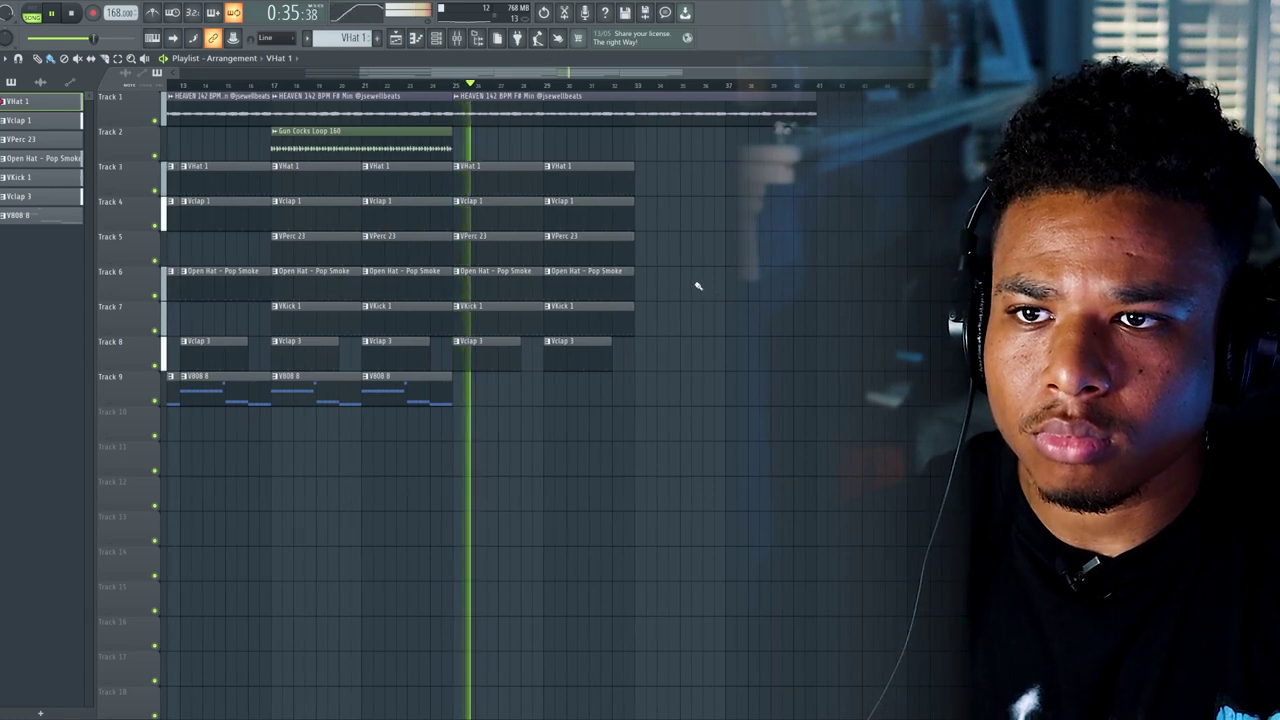
Add another melody loop clip at bar 33 and copy the drum clips of bars 25 to 32 there.
{"action": "scroll", "coordinate": [690, 200], "scroll_direction": "down", "scroll_amount": 1}
{"action": "left_click_drag", "start_coordinate": [679, 126], "coordinate": [682, 111]}
{"action": "key", "text": "b"}
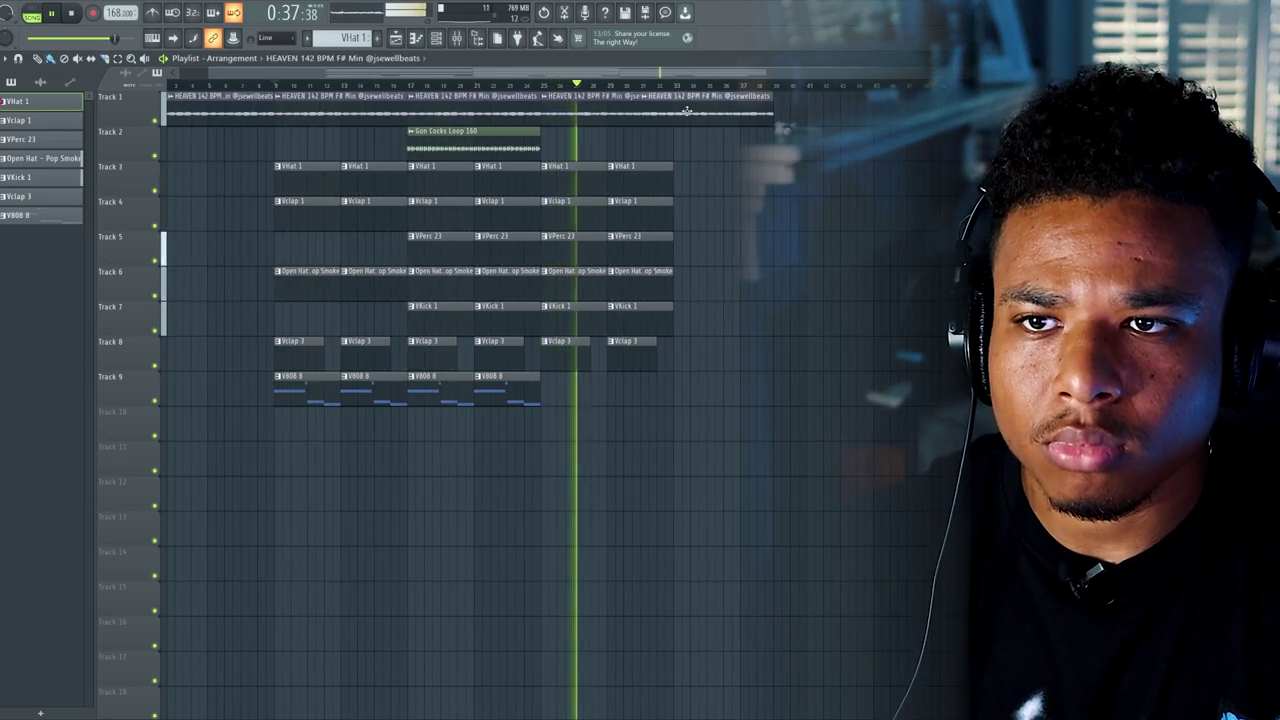
{"action": "scroll", "coordinate": [738, 200], "scroll_direction": "up", "scroll_amount": 1}
{"action": "left_click_drag", "start_coordinate": [671, 163], "coordinate": [514, 341]}
{"action": "left_click_drag", "start_coordinate": [549, 182], "coordinate": [683, 182]}
Place a copy of Gun Cocks Loop 160 at bar 33 and copy the whole section of bars 17 to 24 to bar 41.
{"action": "left_click", "coordinate": [551, 148], "text": "ctrl"}
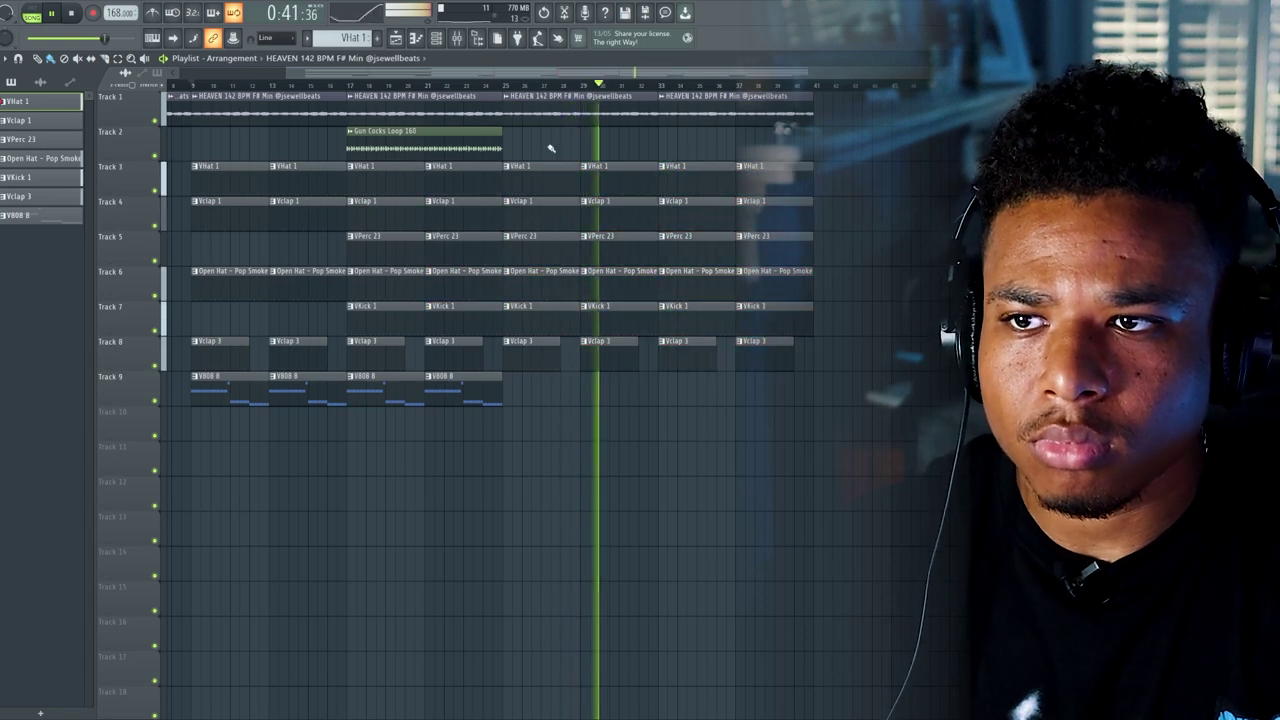
{"action": "scroll", "coordinate": [742, 152], "scroll_direction": "down", "scroll_amount": 1}
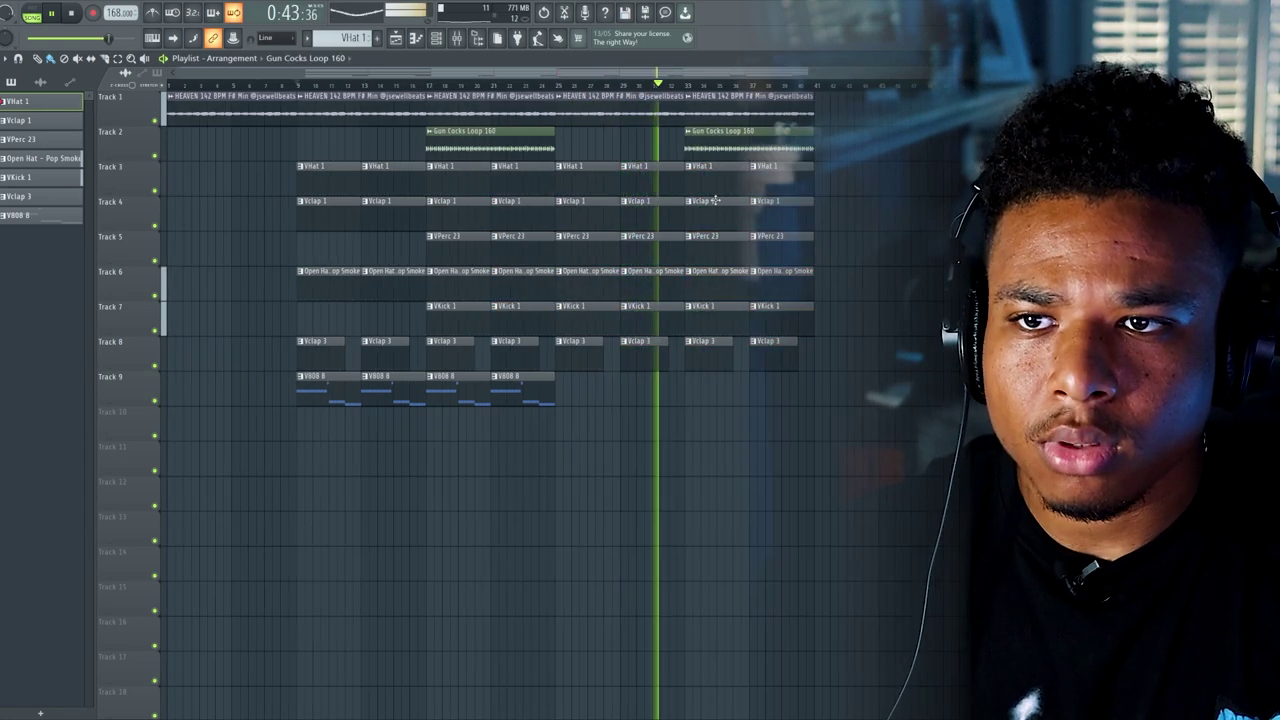
{"action": "left_click_drag", "start_coordinate": [545, 440], "coordinate": [833, 112]}
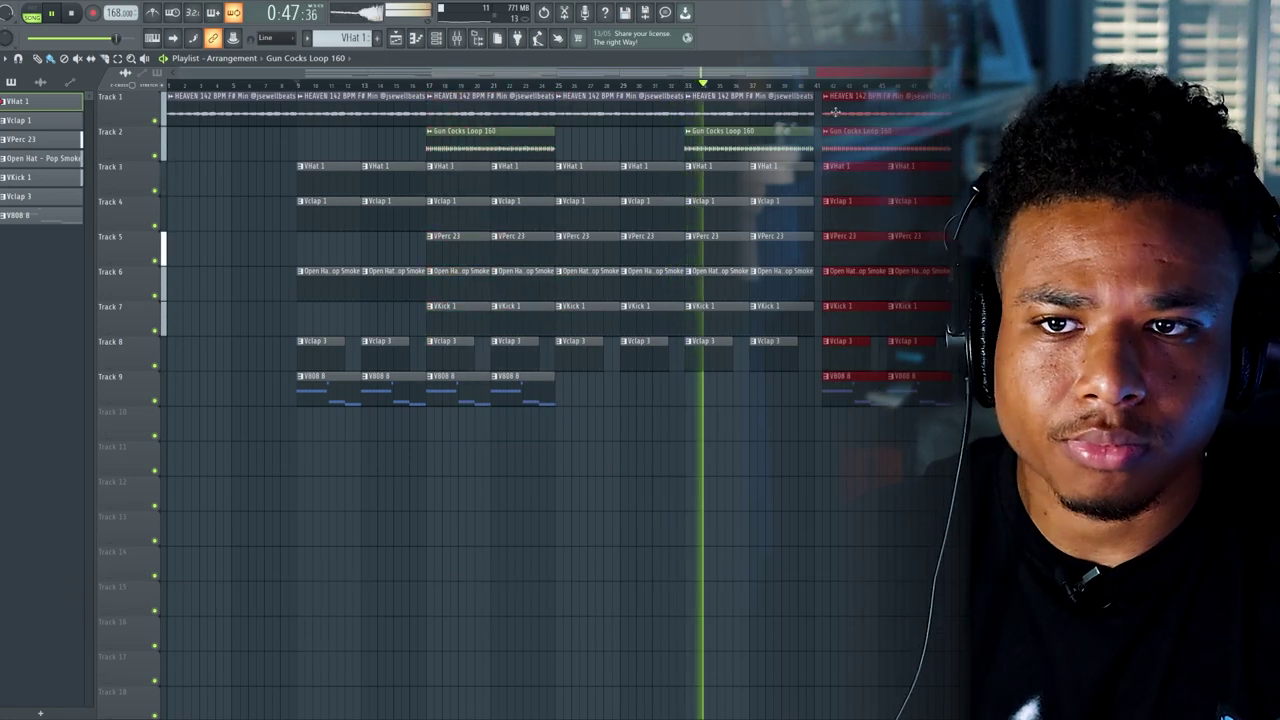
{"action": "scroll", "coordinate": [829, 246], "scroll_direction": "down", "scroll_amount": 1}
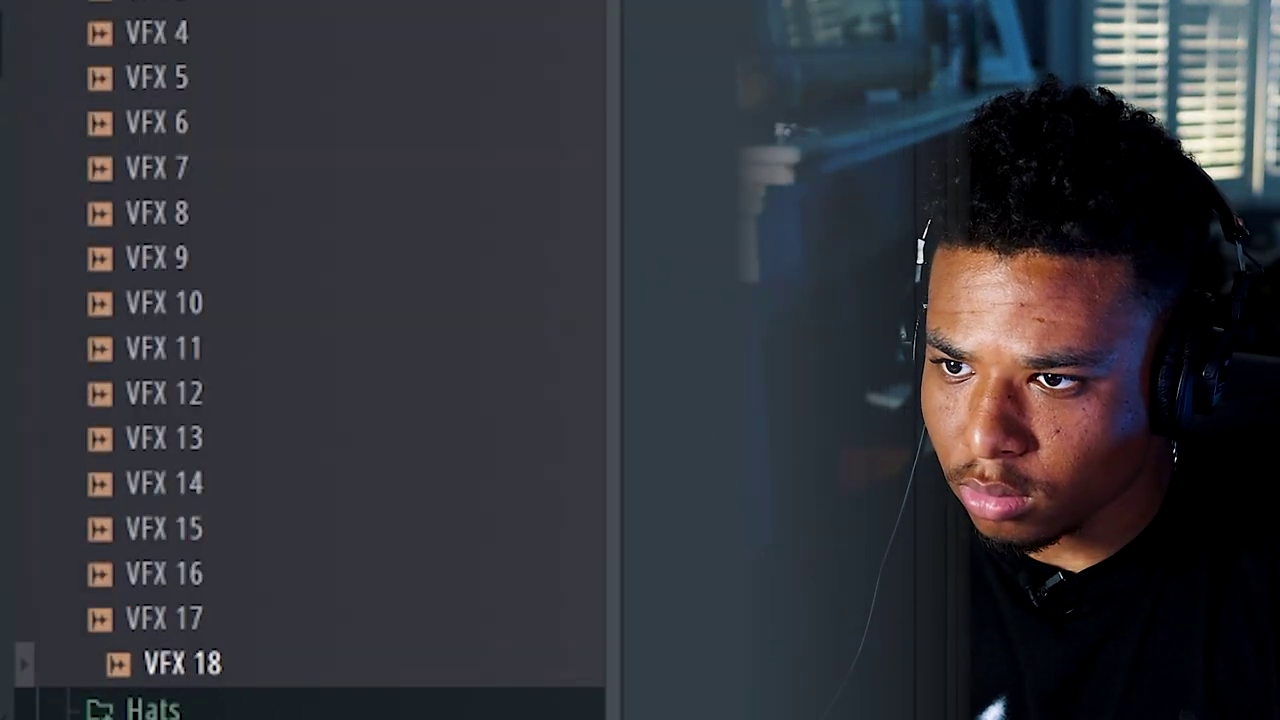
Place VFX 18 on track 10 with its second hit on bar 17 and check the clip's channel settings.
{"action": "left_click_drag", "start_coordinate": [183, 664], "coordinate": [582, 432]}
{"action": "left_click_drag", "start_coordinate": [683, 432], "coordinate": [618, 436]}
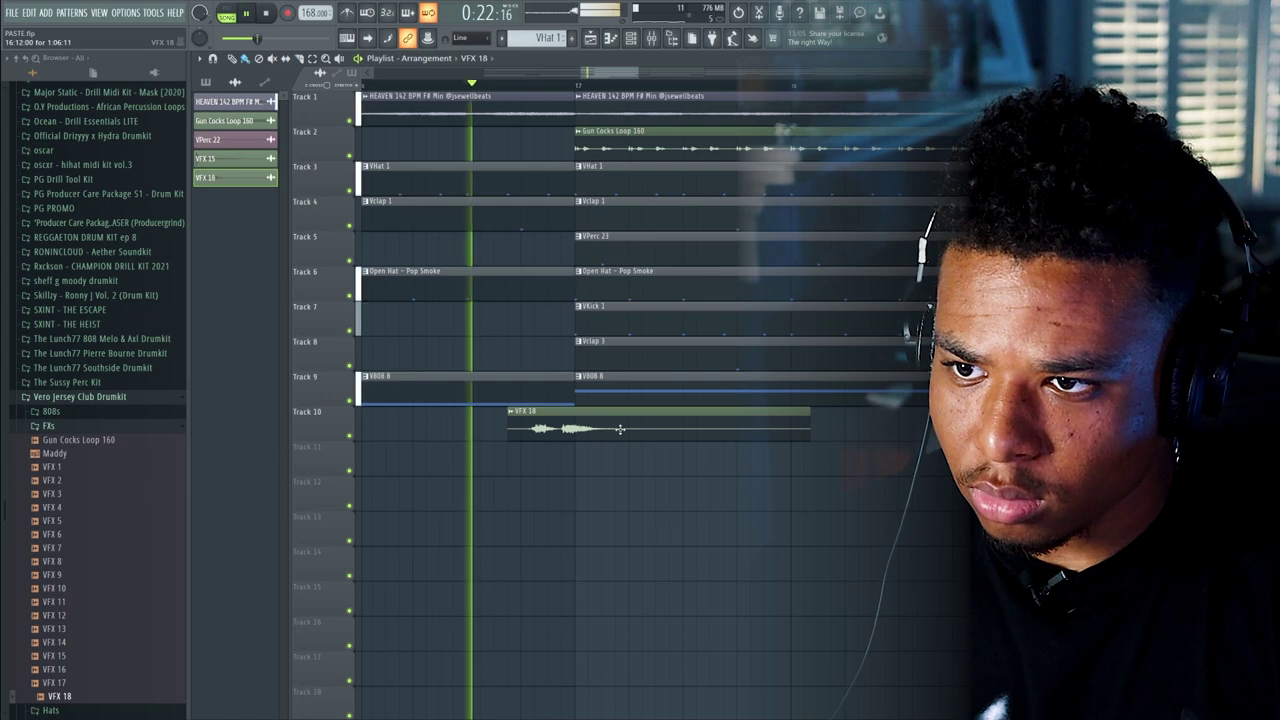
{"action": "left_click_drag", "start_coordinate": [608, 430], "coordinate": [622, 429]}
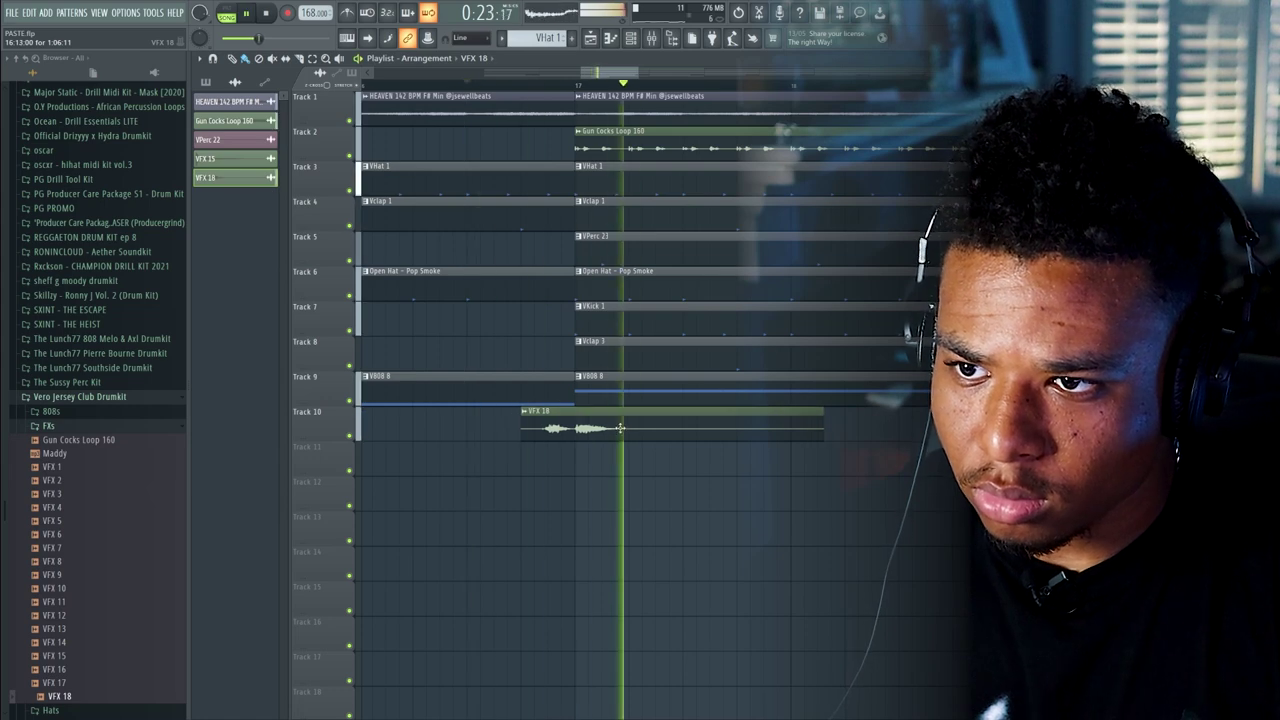
{"action": "double_click", "coordinate": [620, 428]}
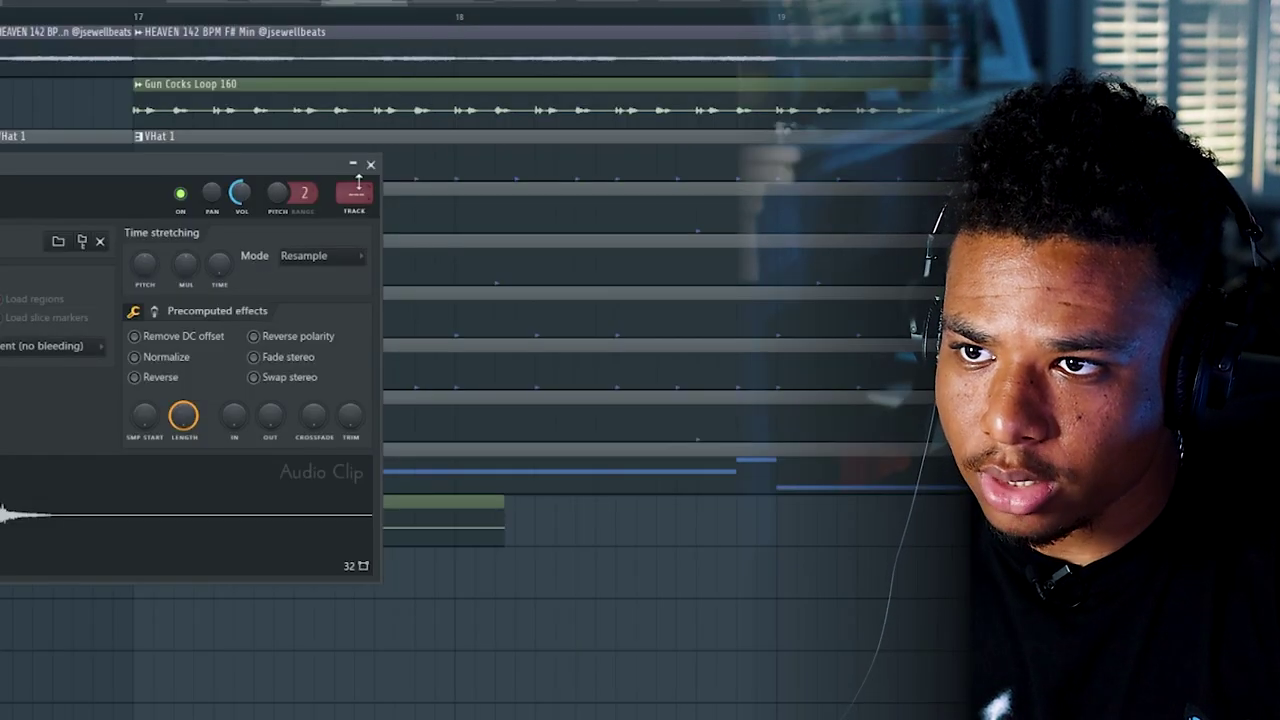
{"action": "left_click", "coordinate": [621, 184]}
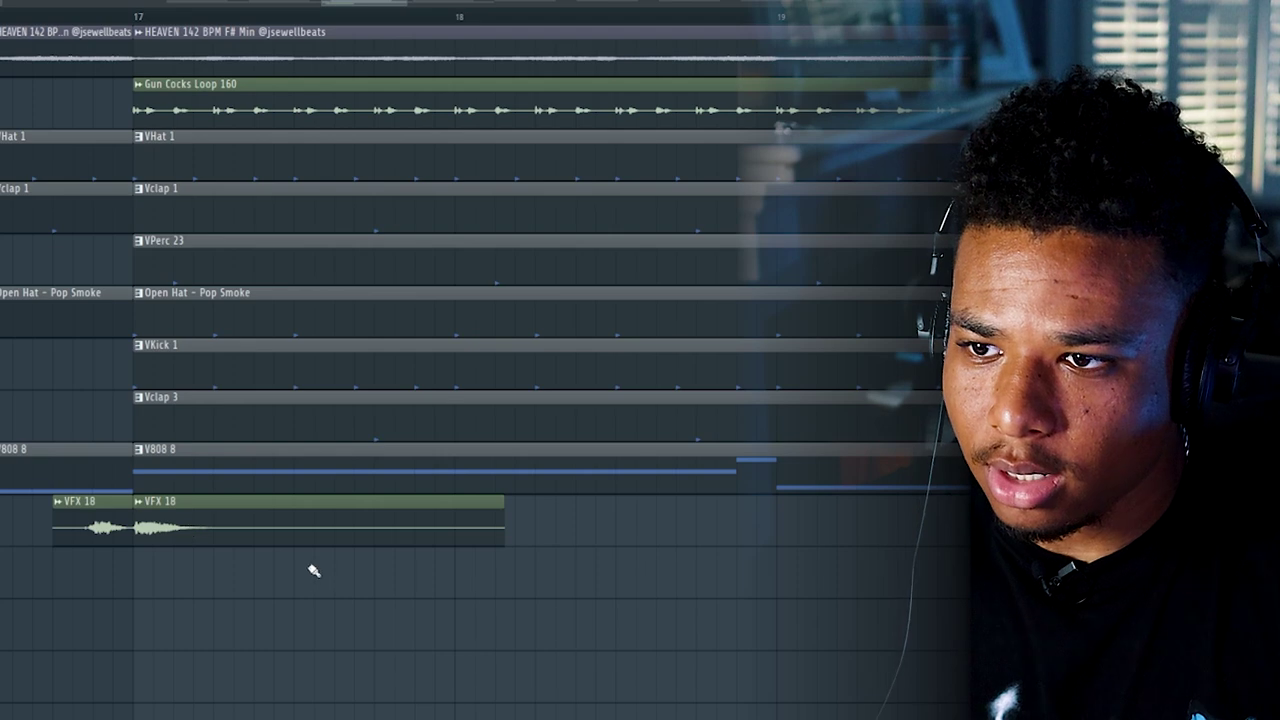
Repeat the second VFX 18 hit every half bar from bar 17 through bar 20 on track 10.
{"action": "scroll", "coordinate": [313, 567], "scroll_direction": "down", "scroll_amount": 1}
{"action": "mouse_move", "coordinate": [283, 527]}
{"action": "left_mouse_down"}
{"action": "mouse_move", "coordinate": [577, 523]}
{"action": "mouse_move", "coordinate": [414, 534]}
{"action": "mouse_move", "coordinate": [411, 522]}
{"action": "left_mouse_up"}
{"action": "key", "text": "space"}
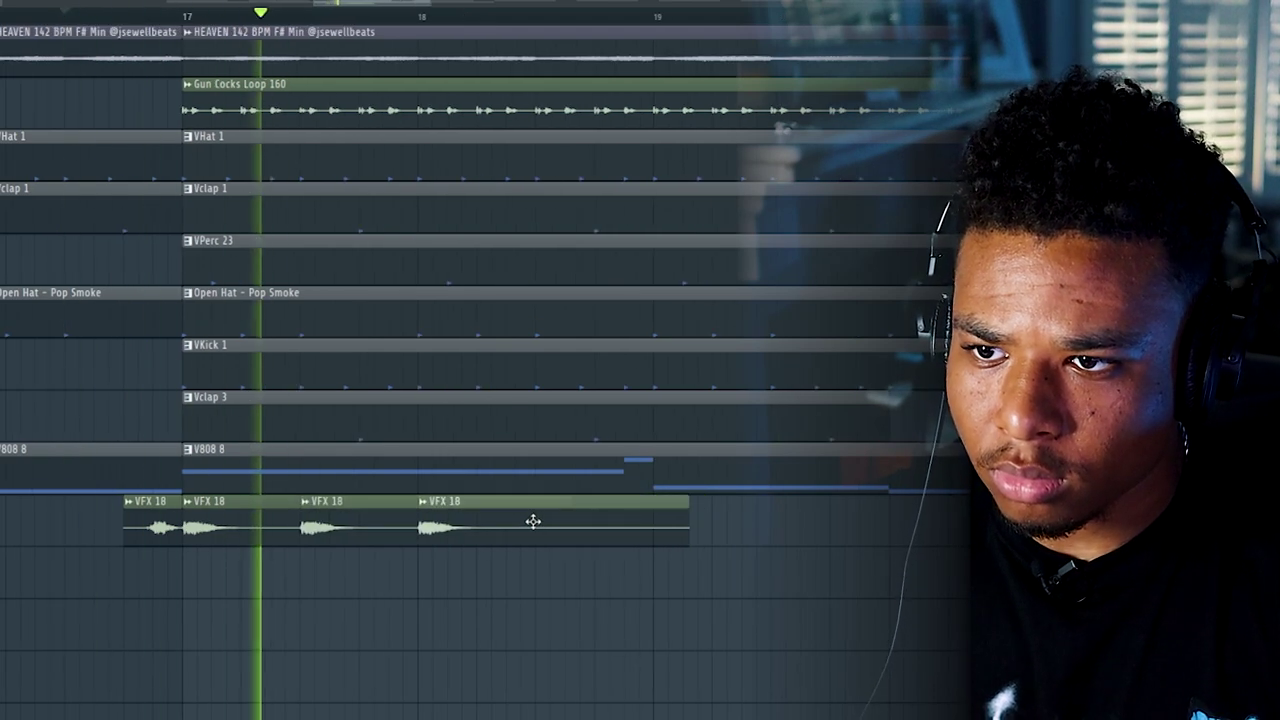
{"action": "mouse_move", "coordinate": [531, 517]}
{"action": "left_mouse_down"}
{"action": "mouse_move", "coordinate": [871, 526]}
{"action": "mouse_move", "coordinate": [849, 529]}
{"action": "left_mouse_up"}
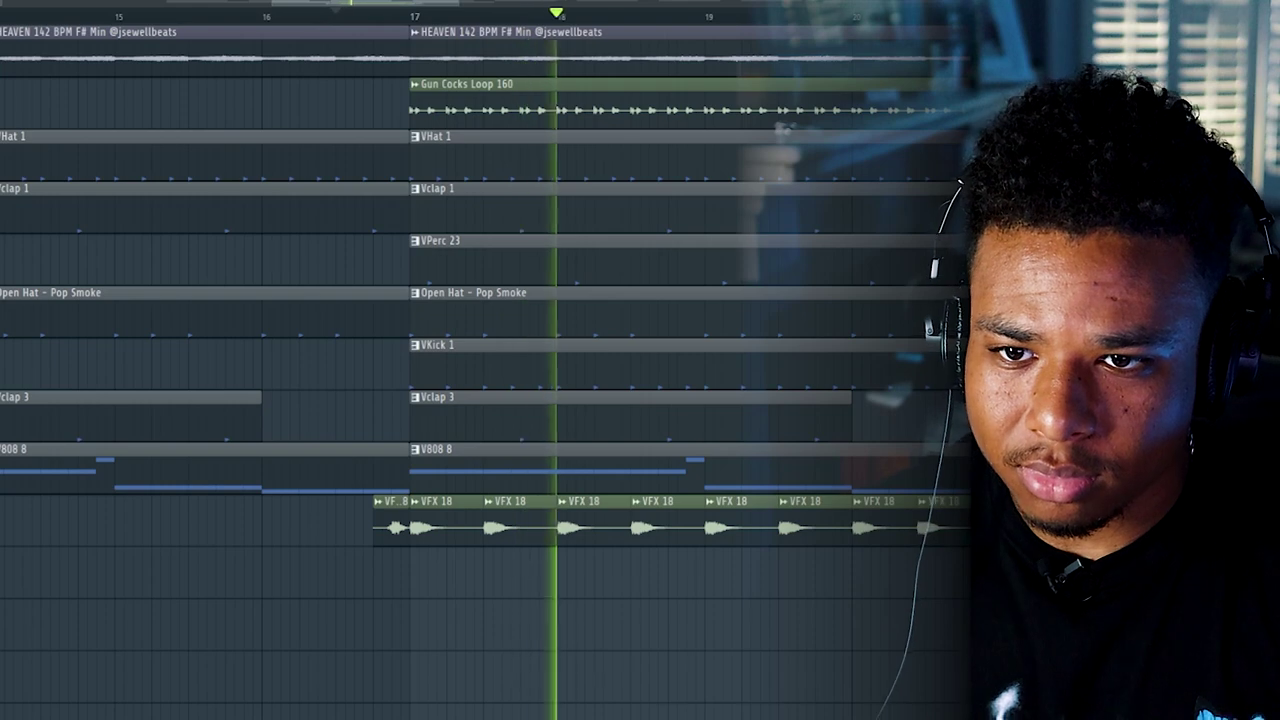
{"action": "scroll", "coordinate": [794, 526], "scroll_direction": "down", "scroll_amount": 5}
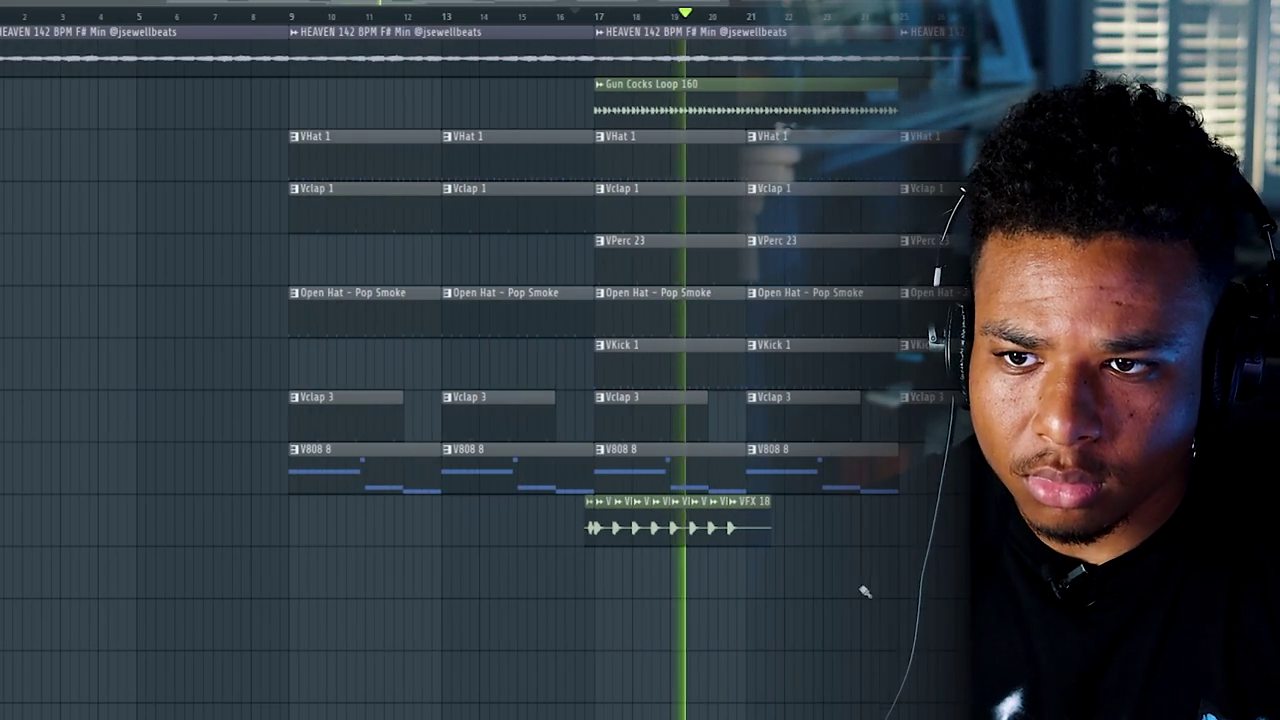
{"action": "scroll", "coordinate": [837, 574], "scroll_direction": "up", "scroll_amount": 3}
{"action": "scroll", "coordinate": [826, 546], "scroll_direction": "up", "scroll_amount": 3}
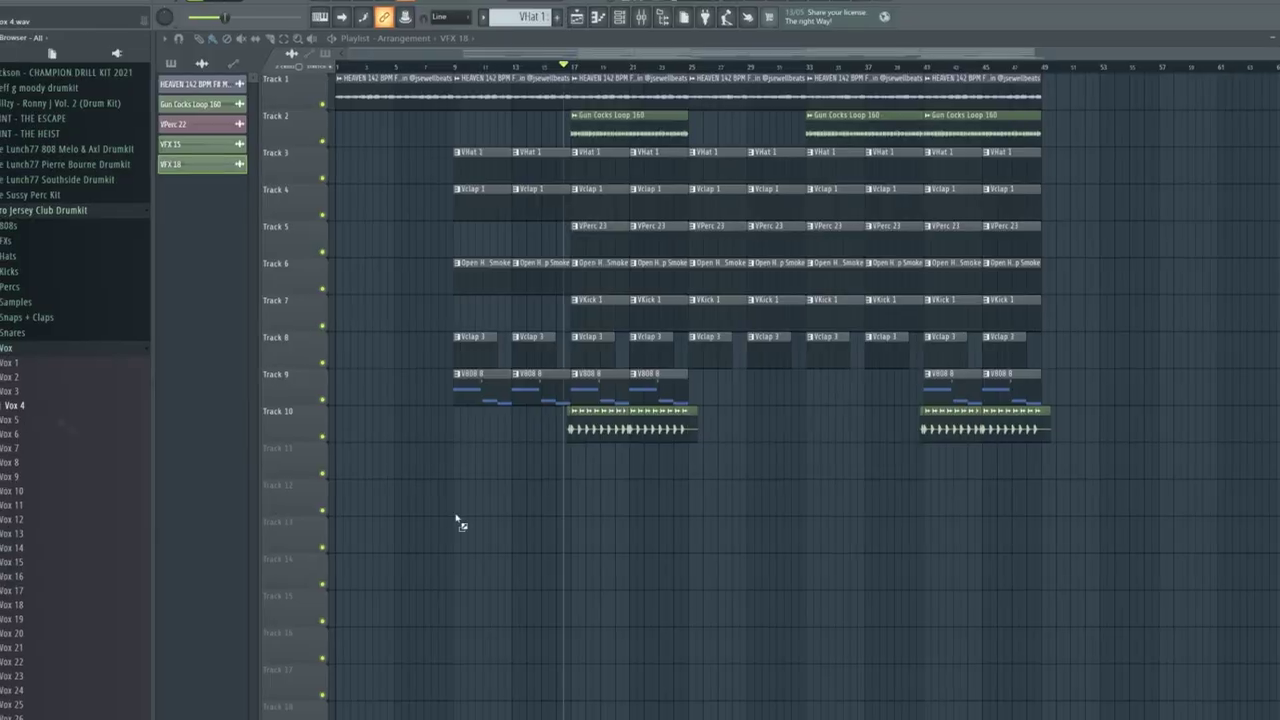
Place the Vox 4 sample on track 11 at bar 9 and repeat it up to bar 17.
{"action": "left_click_drag", "start_coordinate": [457, 523], "coordinate": [455, 468]}
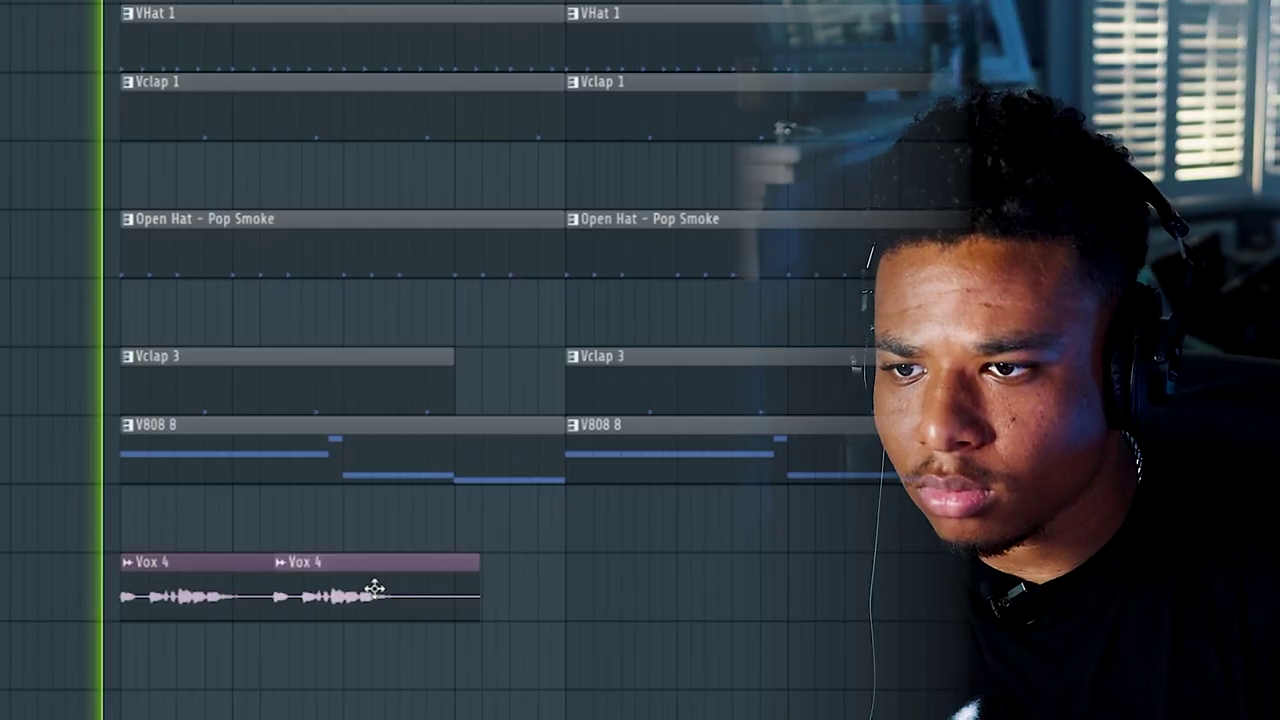
{"action": "left_click_drag", "start_coordinate": [414, 587], "coordinate": [785, 597]}
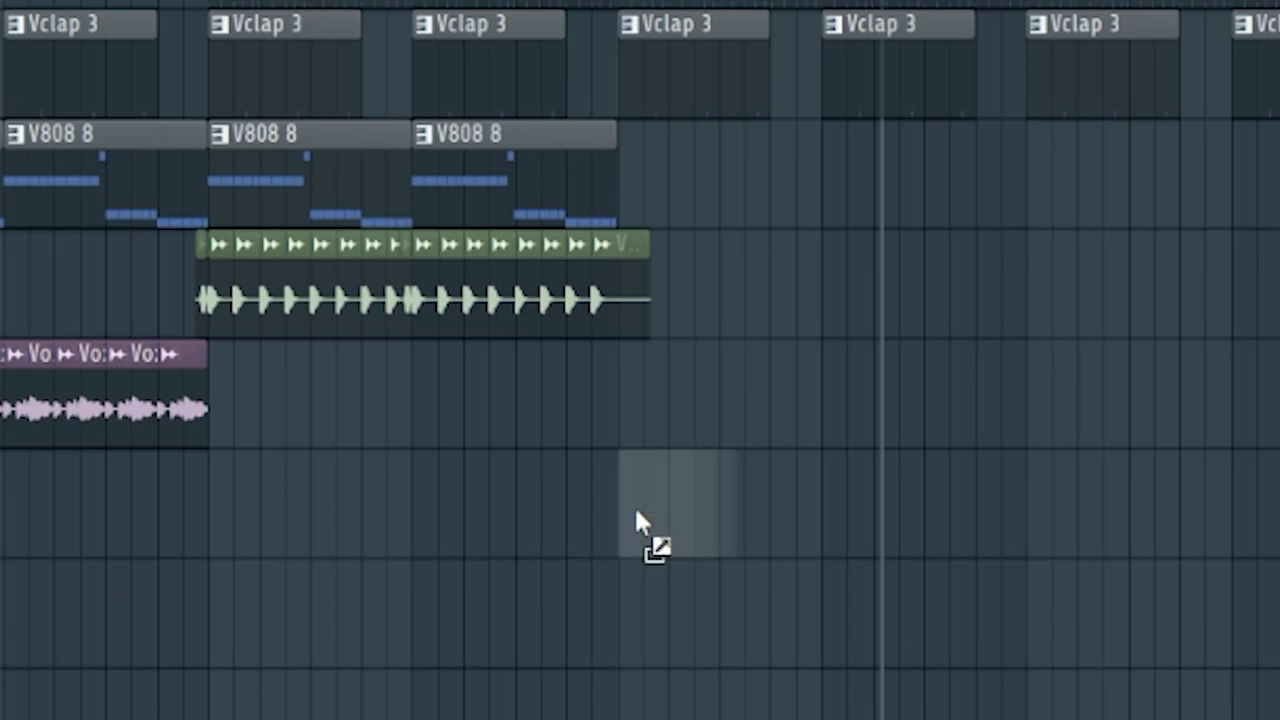
Place the drill shot (fx) sample on track 11 at bar 25 and close its channel settings.
{"action": "left_click_drag", "start_coordinate": [643, 523], "coordinate": [614, 400]}
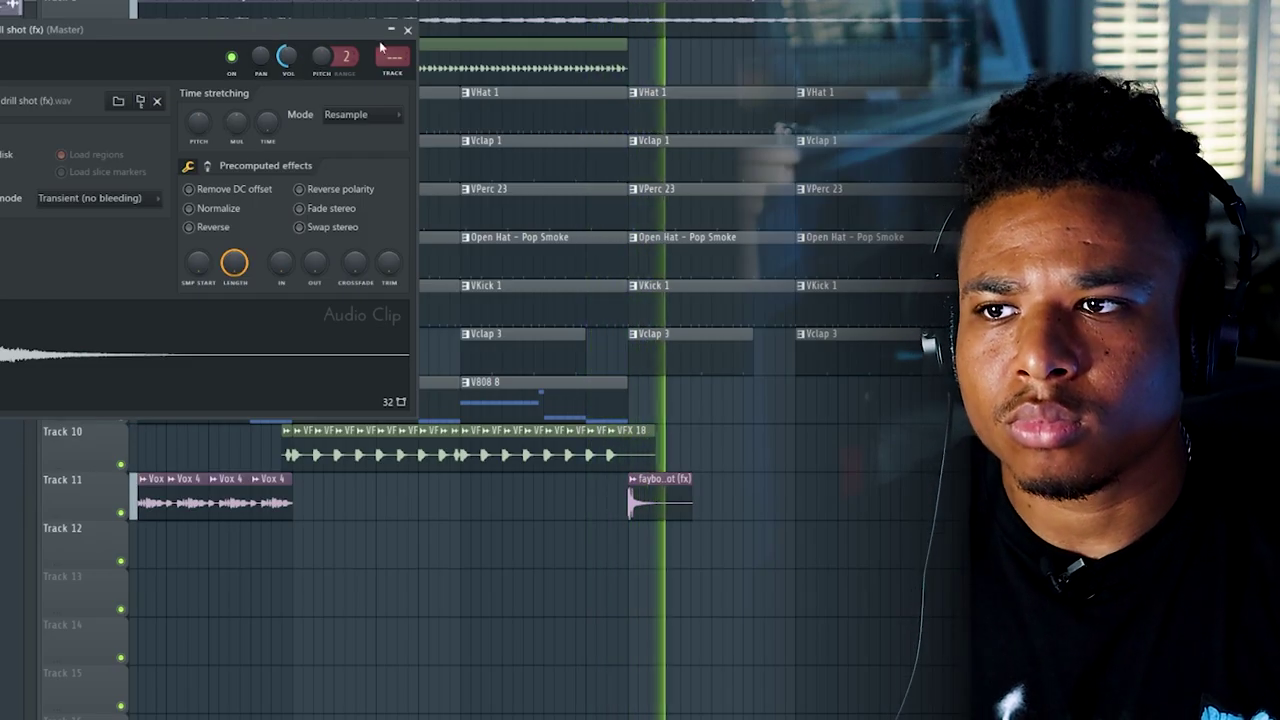
{"action": "left_click", "coordinate": [407, 30]}
{"action": "scroll", "coordinate": [824, 488], "scroll_direction": "down", "scroll_amount": 2}
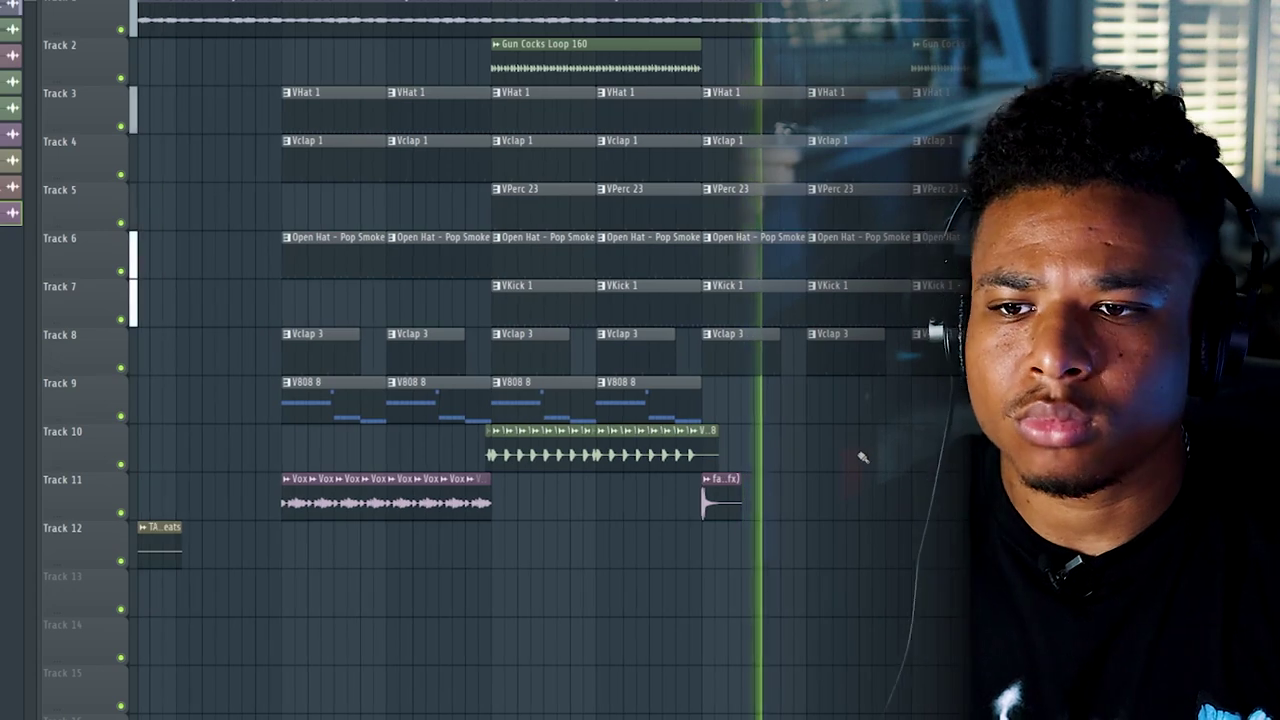
Add a second drill shot (fx) clip on track 11 shortly before bar 33 and make it unique.
{"action": "scroll", "coordinate": [857, 457], "scroll_direction": "up", "scroll_amount": 3}
{"action": "left_click", "coordinate": [700, 500]}
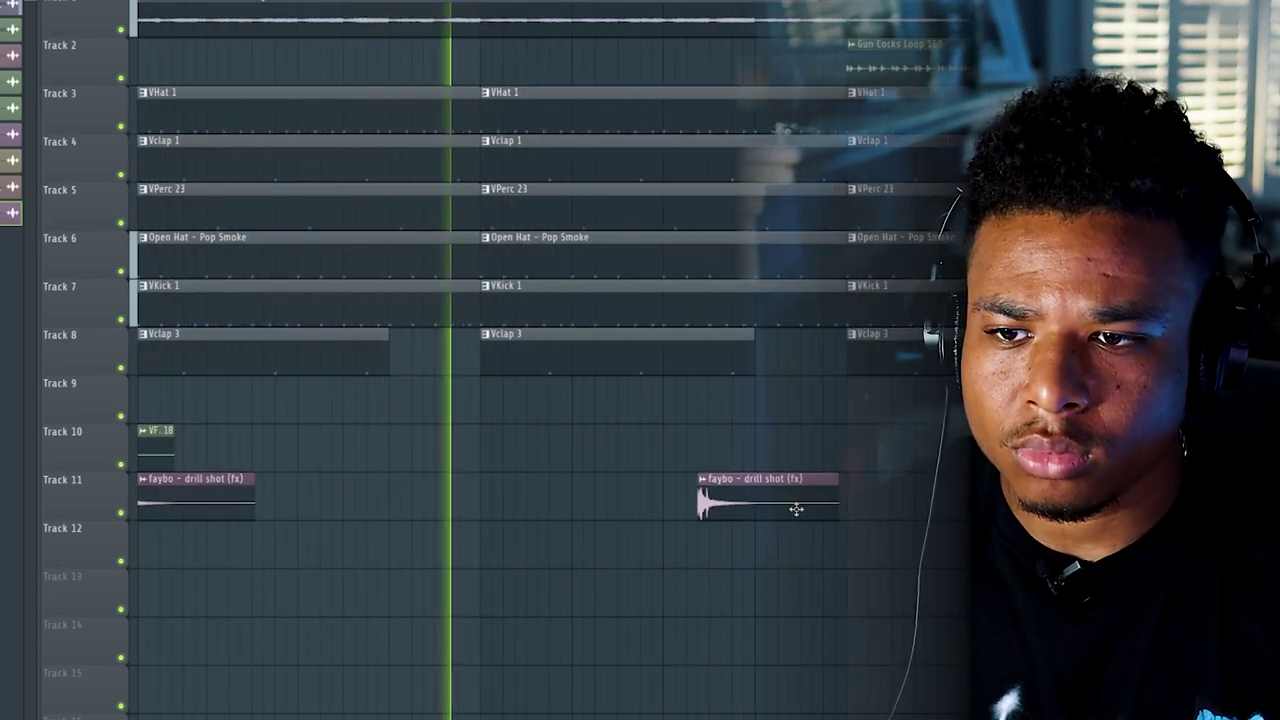
{"action": "left_click", "coordinate": [703, 479]}
{"action": "left_click", "coordinate": [752, 554]}
Reverse the second drill shot (fx) clip and shift it so its peak lands on bar 33.
{"action": "double_click", "coordinate": [754, 503]}
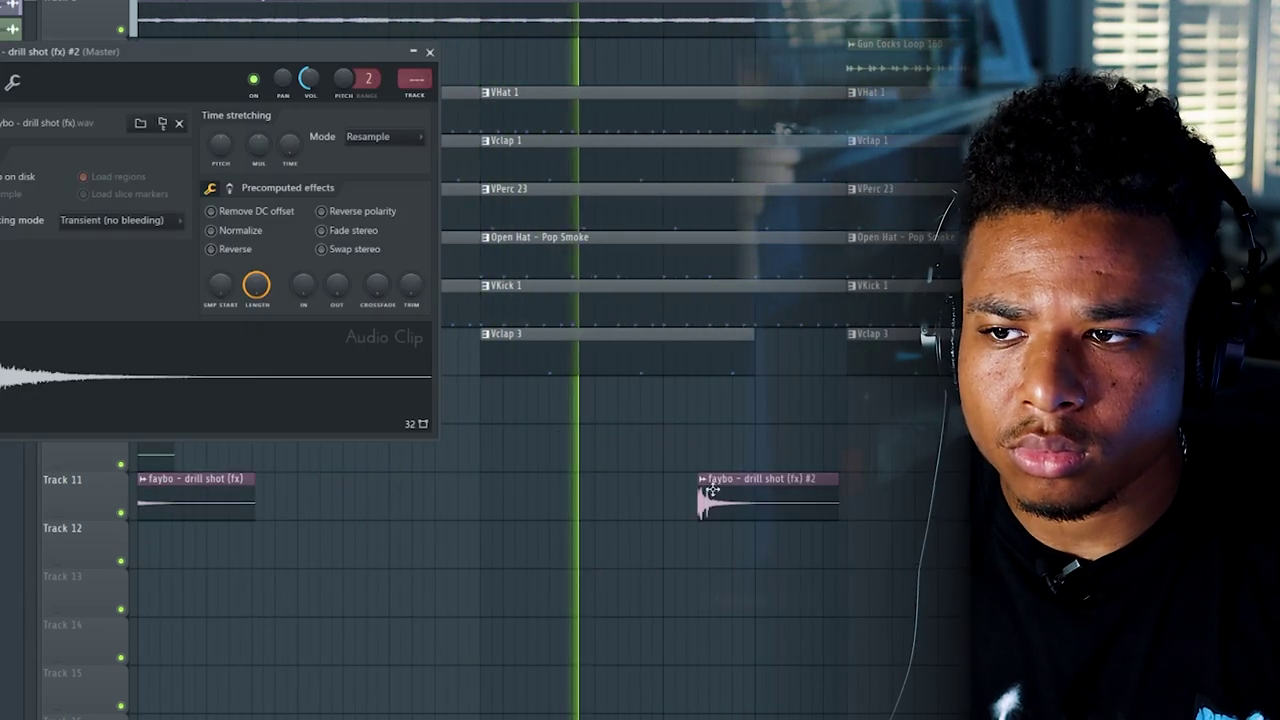
{"action": "left_click", "coordinate": [213, 251]}
{"action": "left_click", "coordinate": [783, 503]}
{"action": "left_click_drag", "start_coordinate": [783, 503], "coordinate": [790, 503]}
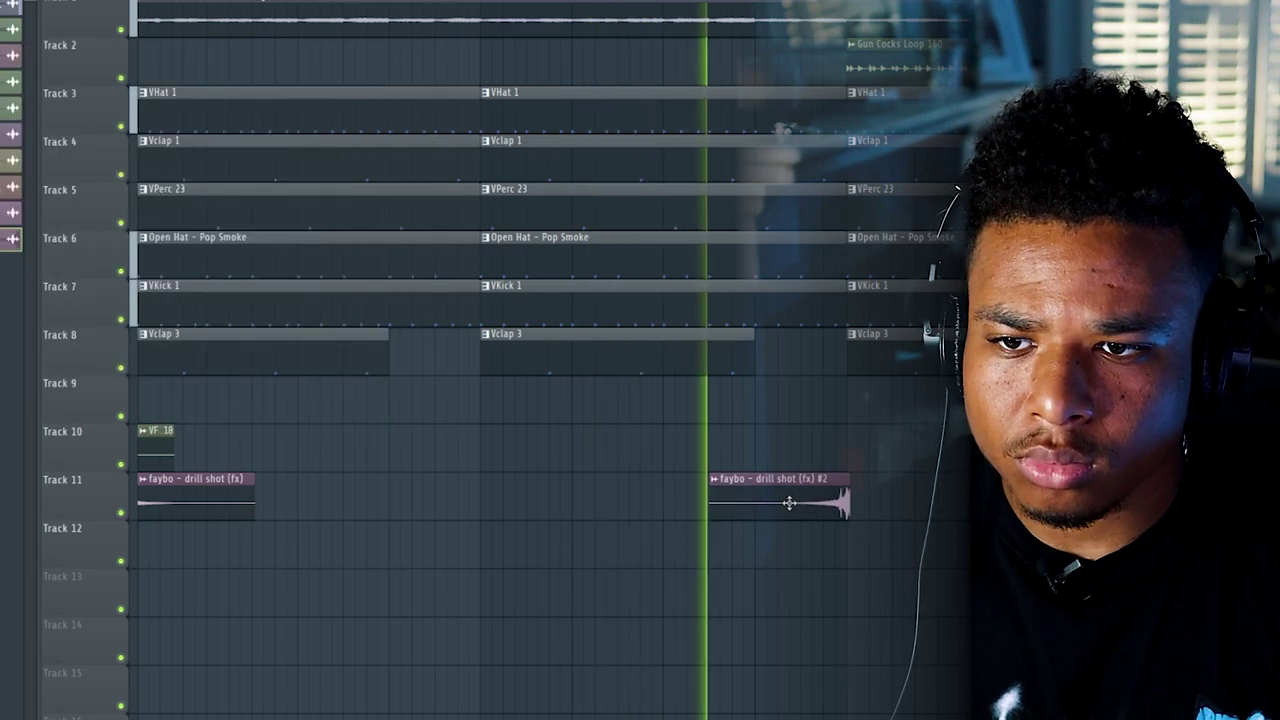
{"action": "scroll", "coordinate": [866, 503], "scroll_direction": "up", "scroll_amount": 6}
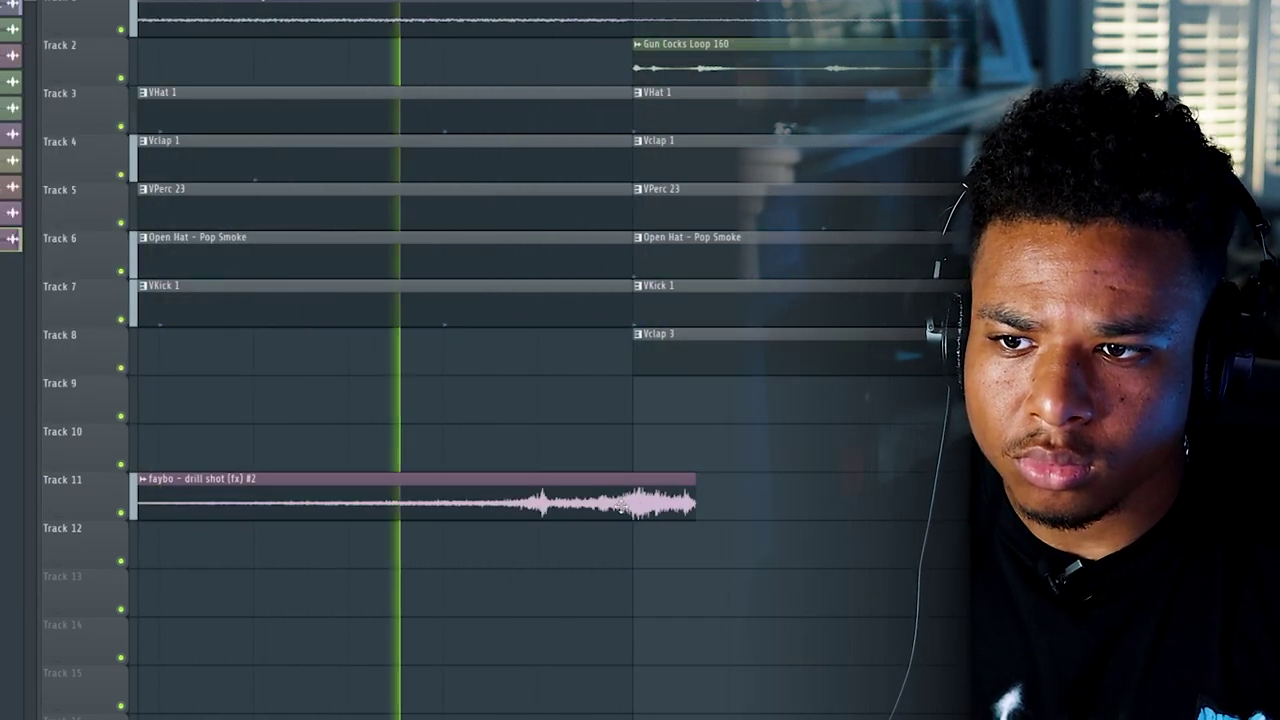
{"action": "scroll", "coordinate": [634, 503], "scroll_direction": "down", "scroll_amount": 5}
{"action": "scroll", "coordinate": [516, 498], "scroll_direction": "down", "scroll_amount": 4}
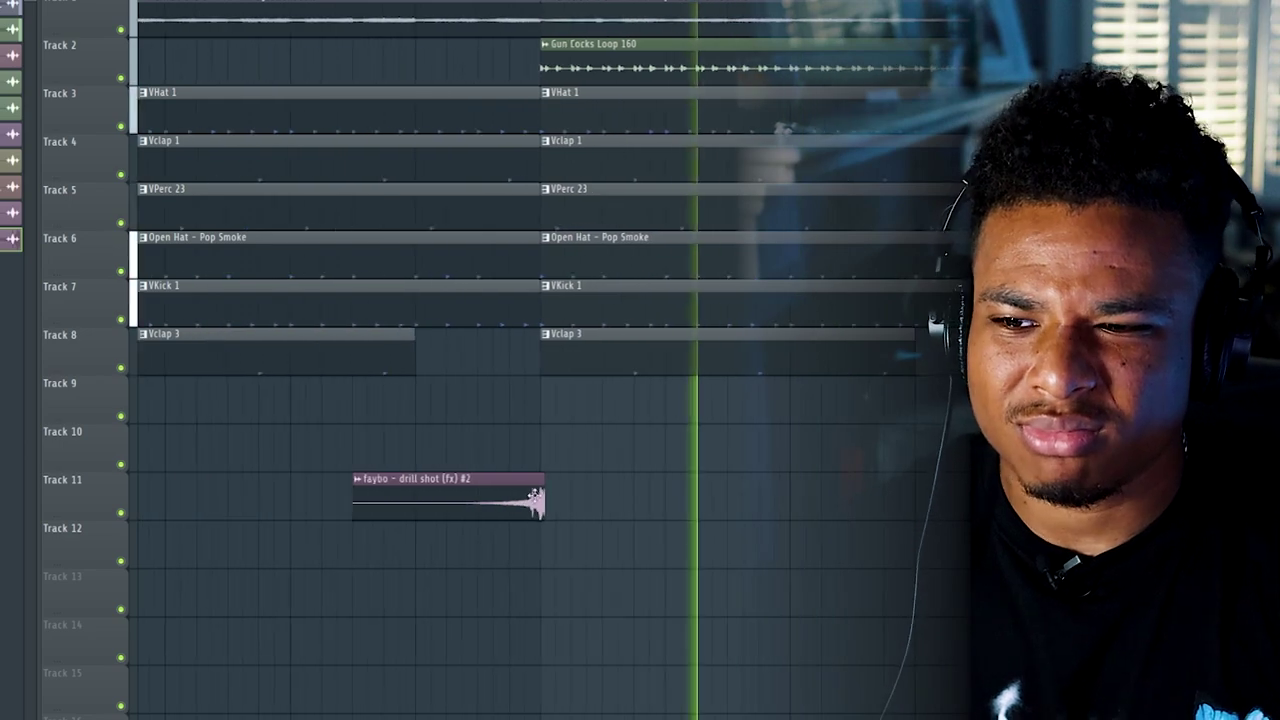